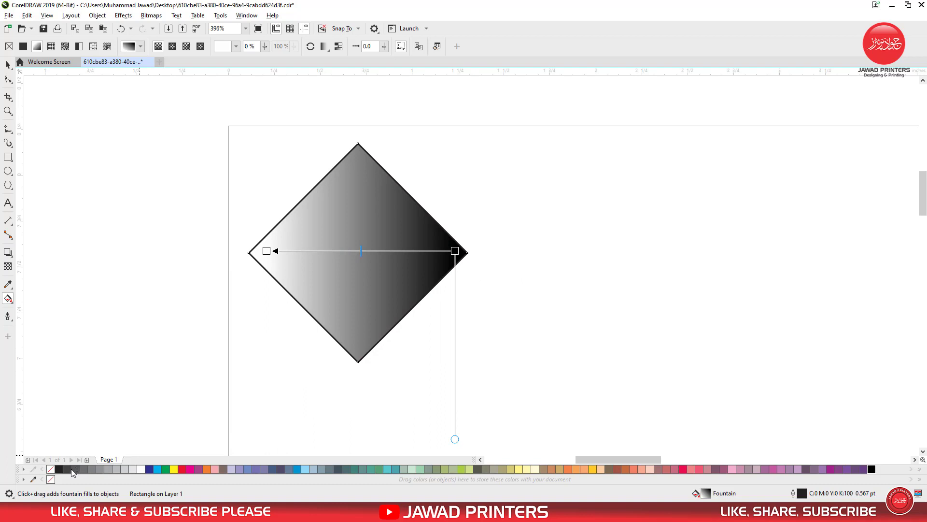
Step: Change the white end of the diamond's gradient to dark grey and remove the diamond's outline
drag(71, 469, 240, 286)
drag(264, 252, 266, 251)
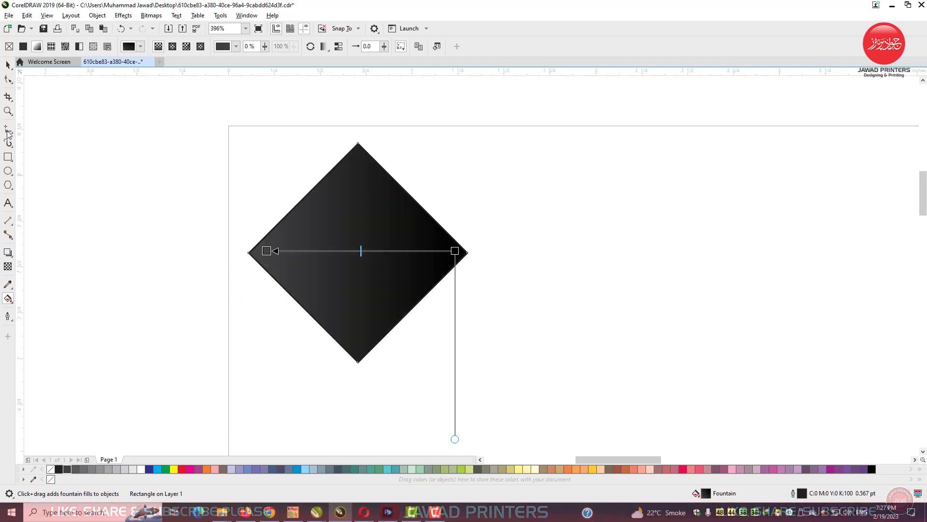
click(8, 64)
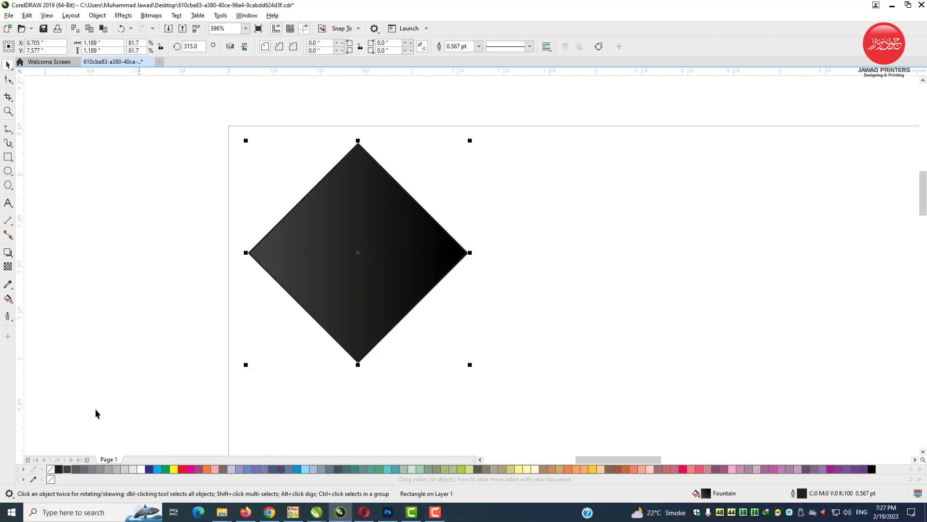
right_click(53, 469)
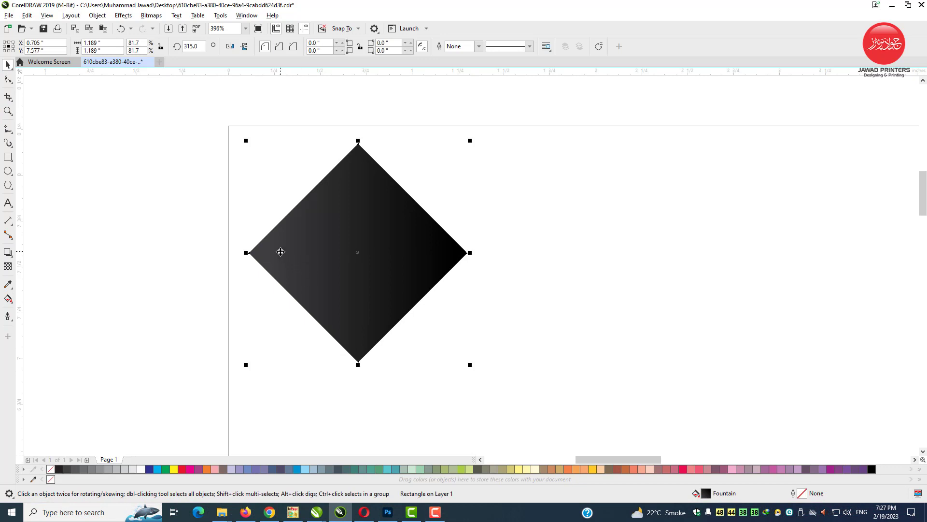
Step: Duplicate the diamond beside itself and duplicate that pair to form a row of four diamonds touching at their corners
drag(268, 252, 482, 281)
scroll(439, 305, down, 2)
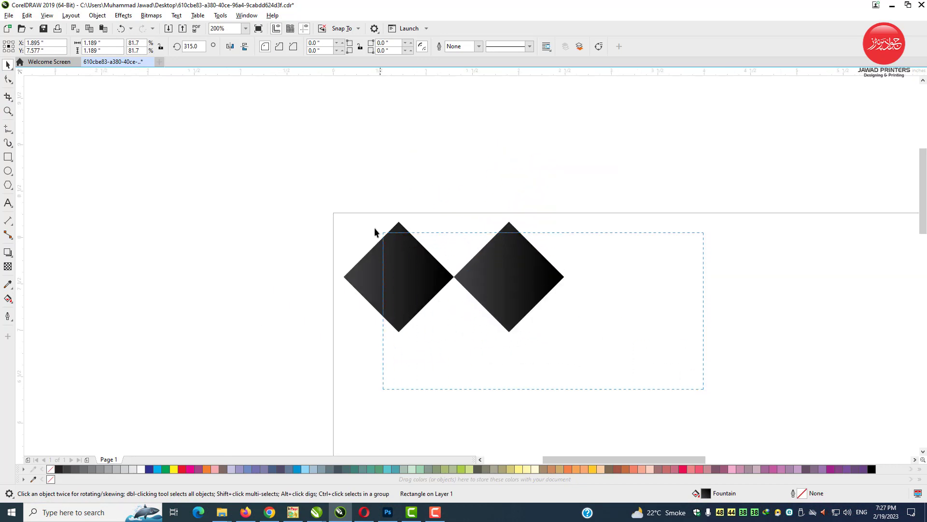
drag(375, 232, 338, 217)
right_click(417, 278)
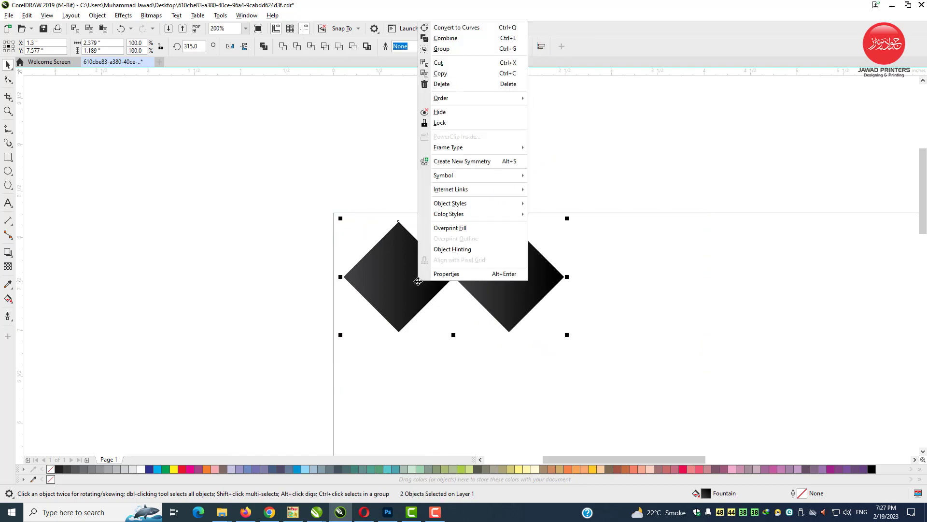
click(454, 74)
right_click(534, 135)
click(551, 209)
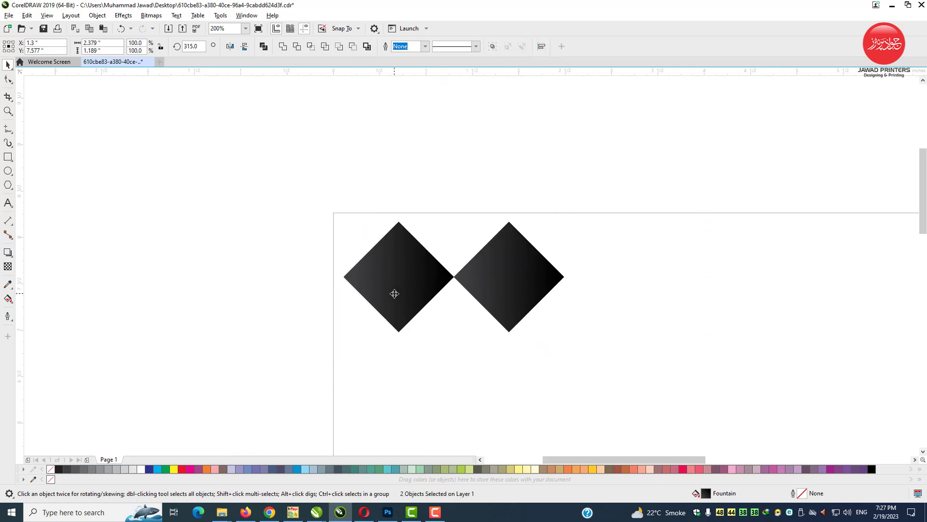
drag(394, 294, 663, 313)
Step: Scale the row of four diamonds down proportionally to about 4.163 in wide by 1.041 in high
scroll(612, 295, down, 2)
key(F2)
drag(470, 233, 885, 397)
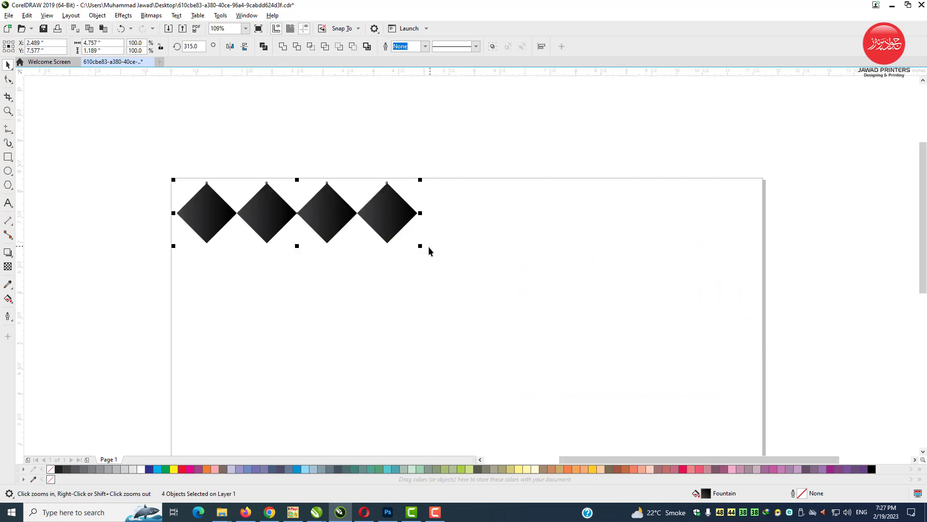
drag(420, 246, 390, 238)
Step: Duplicate the four diamonds and place the copies at the row's right end to make a row of eight
right_click(367, 207)
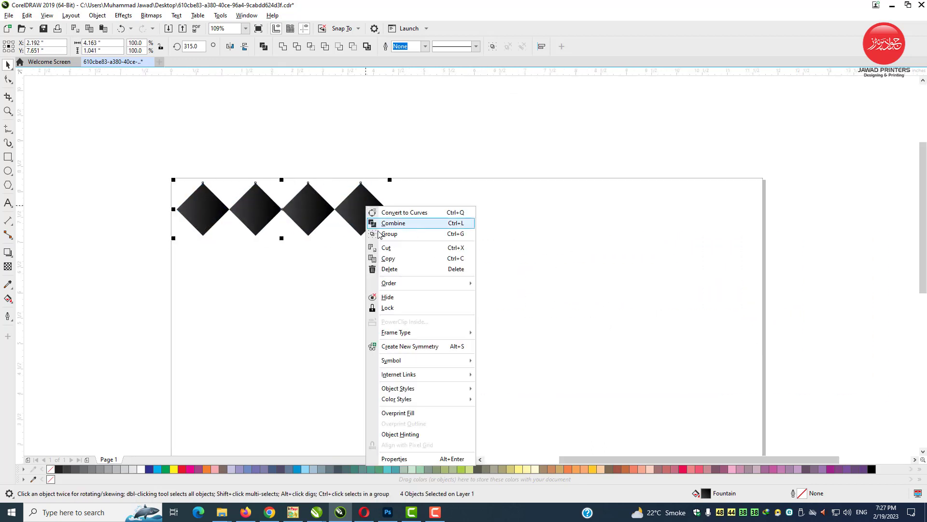
click(395, 263)
right_click(451, 238)
click(471, 301)
drag(296, 234, 505, 227)
Step: Extend the row to twelve diamonds with another copy of the four, and group the whole row
right_click(498, 209)
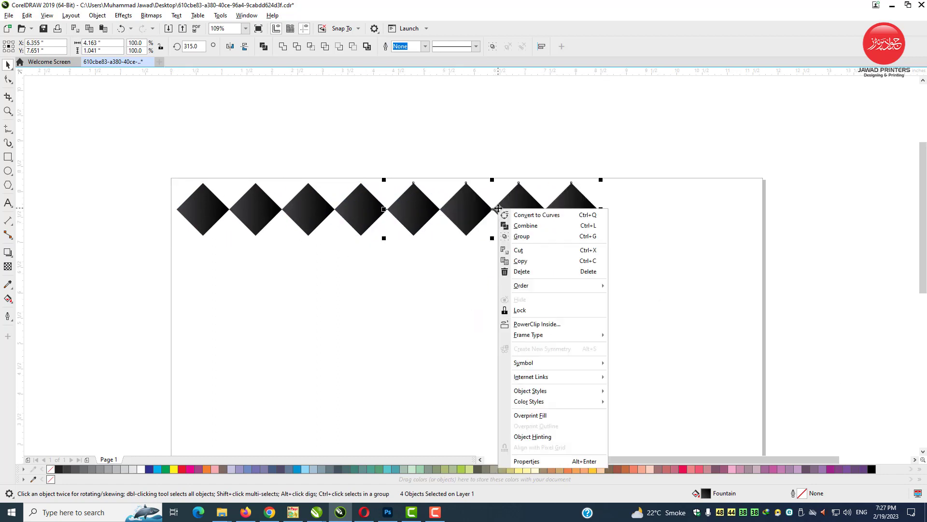
click(520, 261)
right_click(517, 260)
click(525, 333)
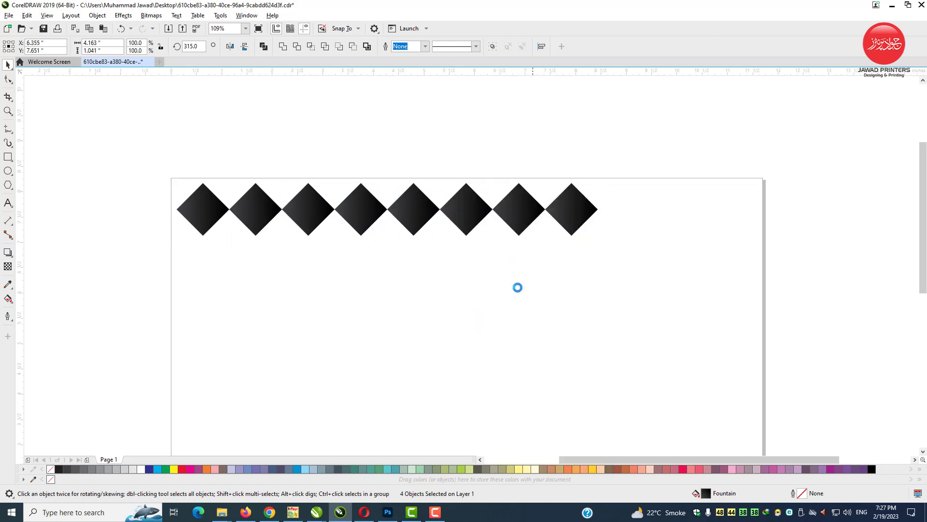
drag(513, 206, 695, 195)
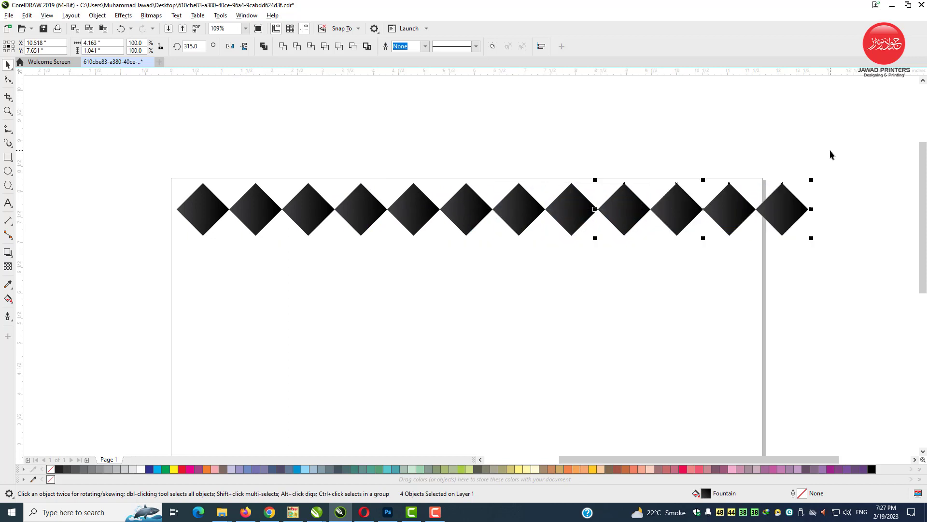
key(ctrl+g)
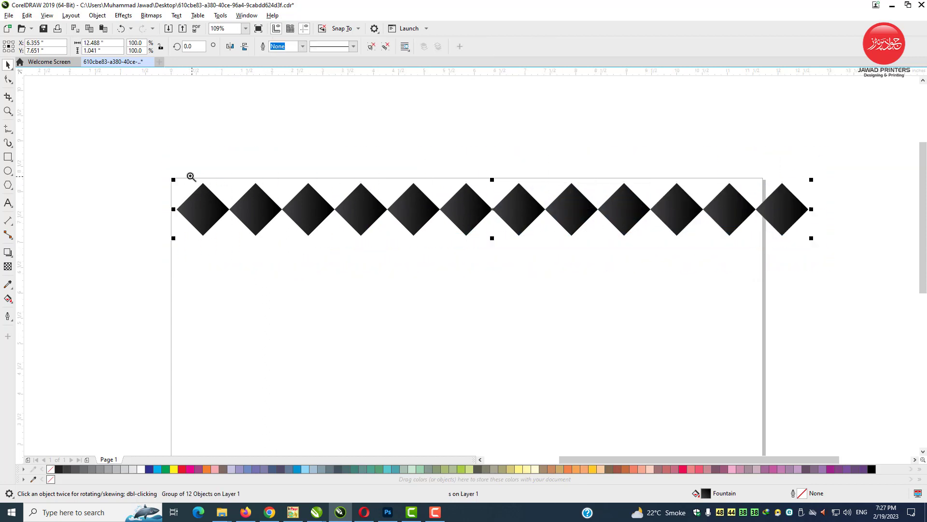
Step: Duplicate the grouped row and fit the copy into the gaps below, offset by half a diamond
drag(326, 274, 327, 274)
right_click(288, 161)
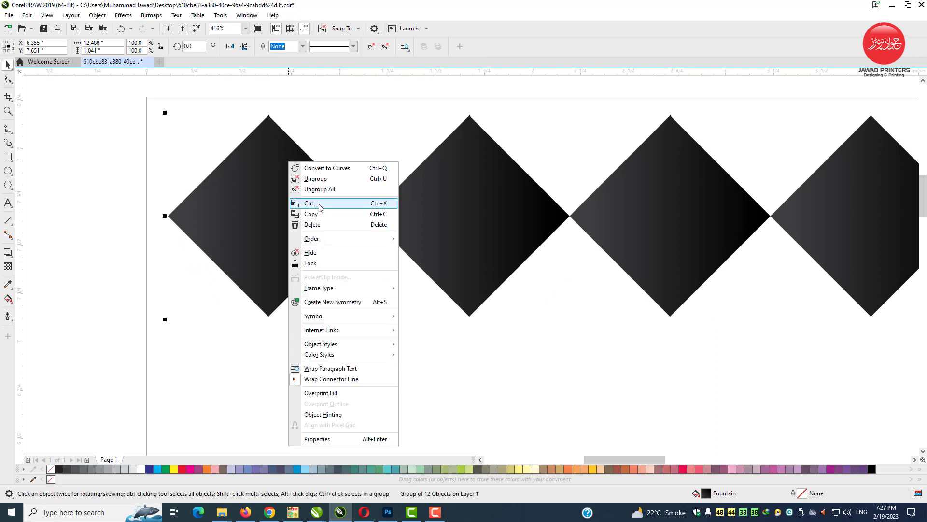
click(358, 127)
right_click(360, 129)
click(382, 201)
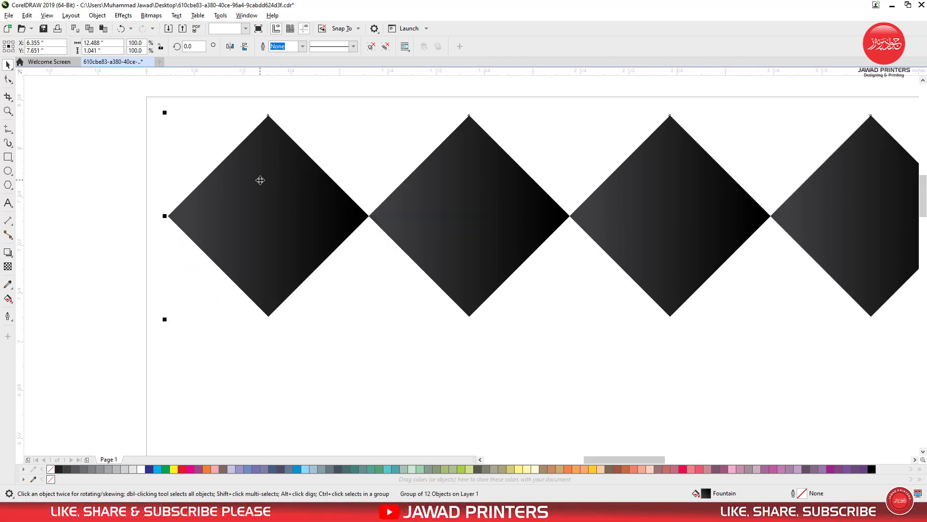
drag(269, 171, 370, 261)
click(443, 190)
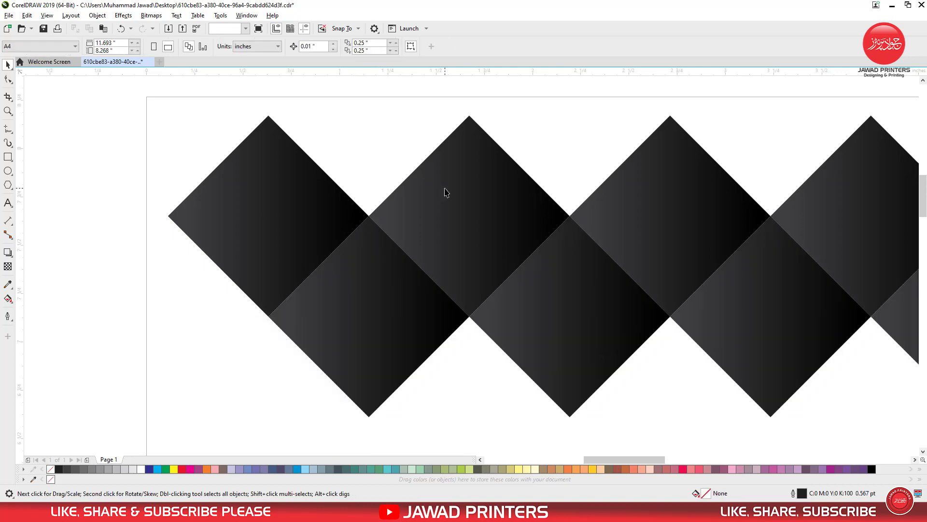
Step: Group the two interlocking diamond rows together
drag(345, 132, 436, 309)
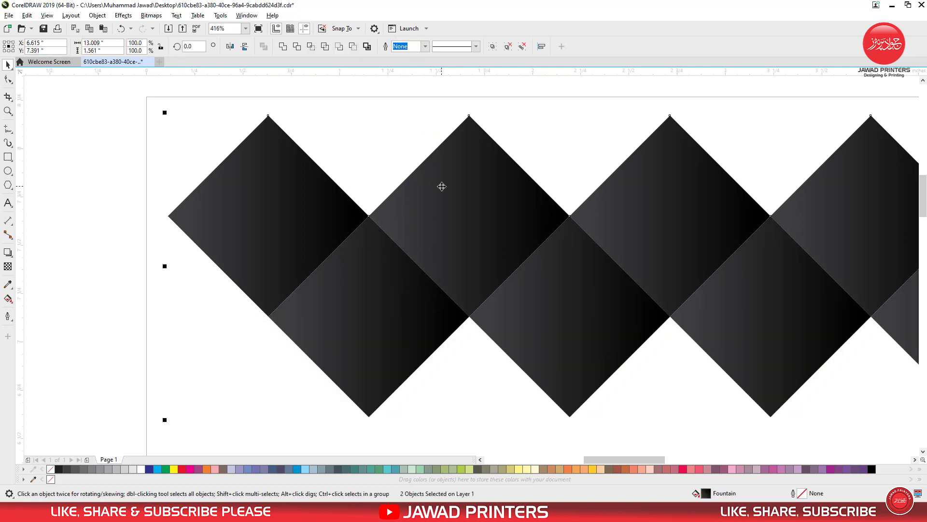
right_click(444, 170)
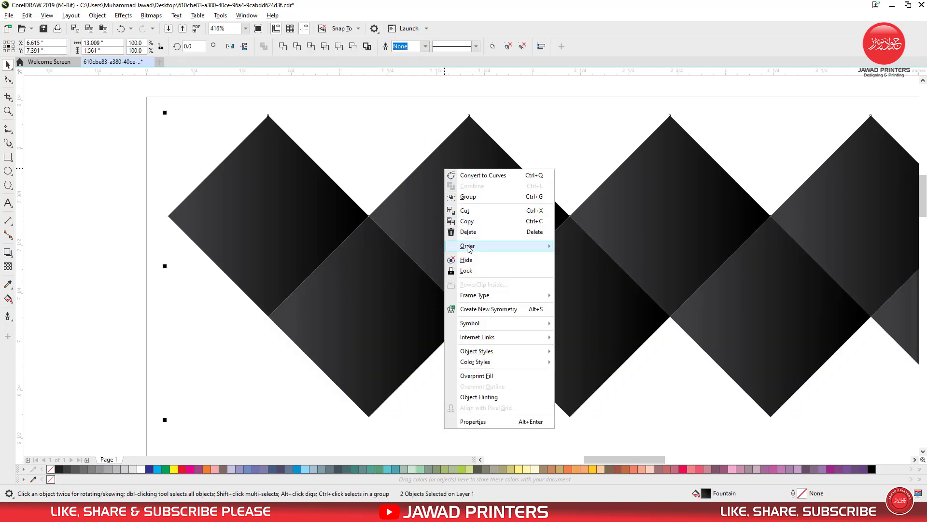
click(470, 197)
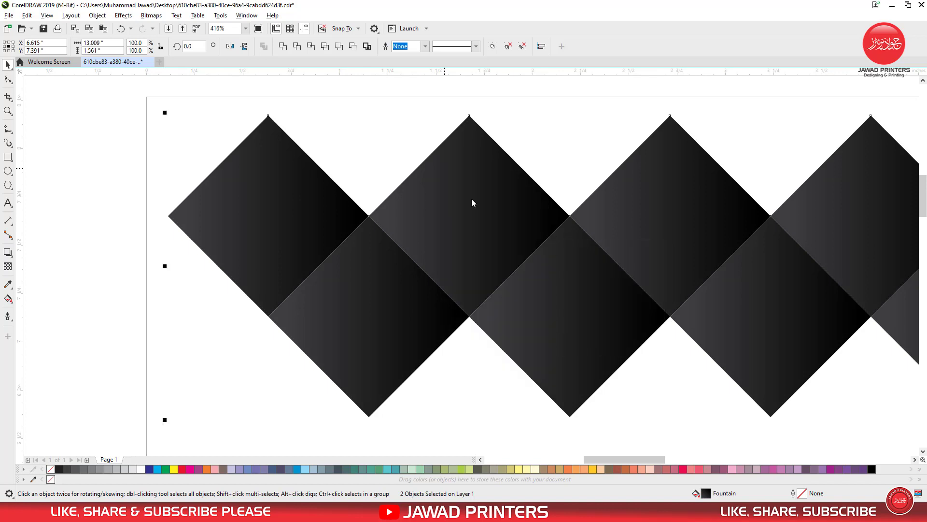
Step: Duplicate the grouped double row and place the copy directly below so the diamonds interlock
right_click(472, 196)
click(505, 249)
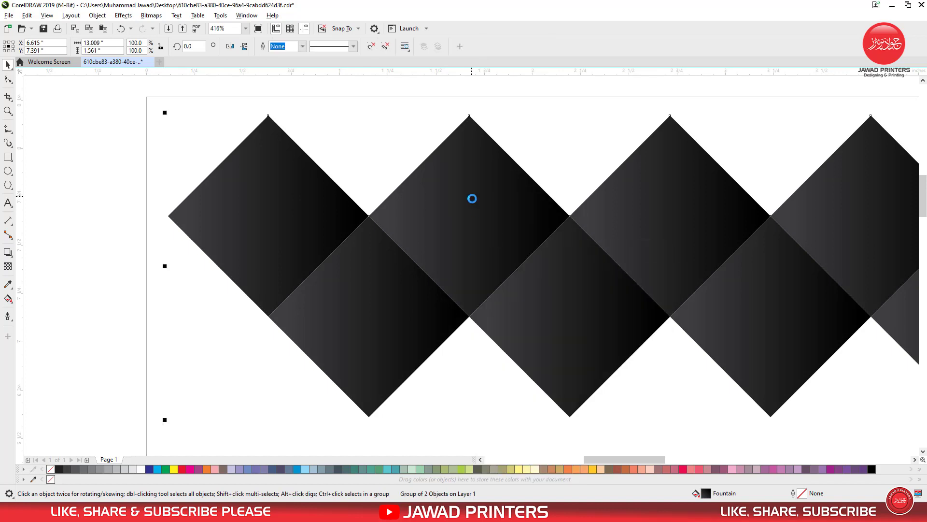
drag(477, 225, 477, 277)
key(ctrl+z)
right_click(373, 113)
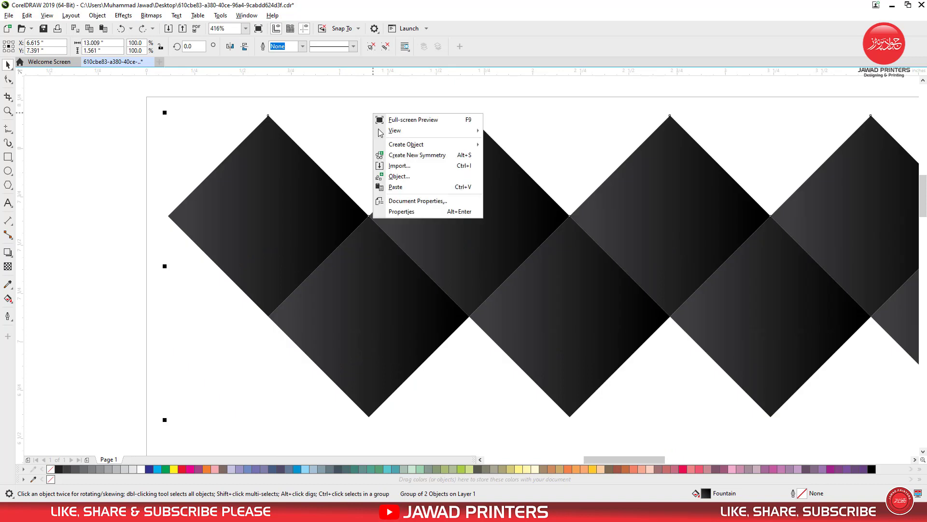
click(395, 187)
drag(470, 157, 478, 351)
Step: Paste a third copy of the double row and fit it beneath the second one
right_click(381, 137)
click(412, 210)
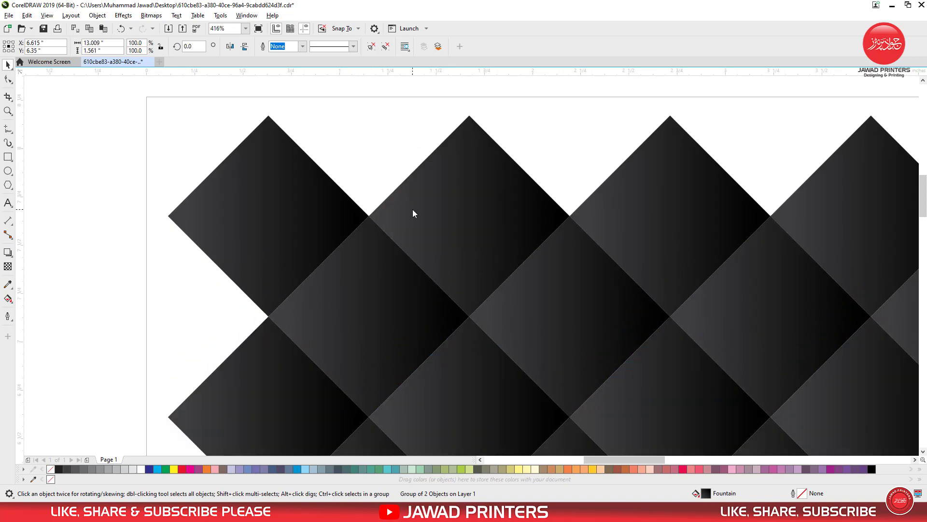
scroll(412, 209, down, 3)
drag(422, 199, 423, 295)
scroll(400, 235, down, 3)
scroll(674, 317, up, 2)
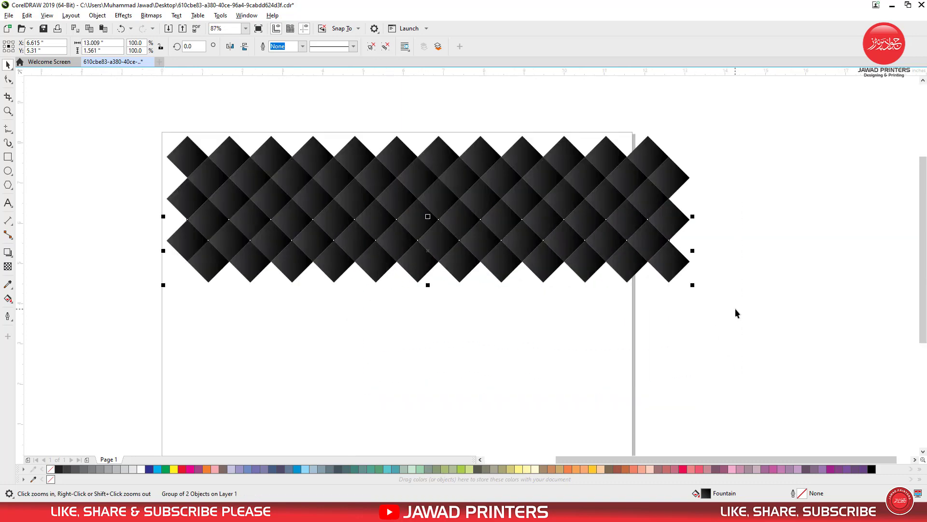
Step: Duplicate all three double rows as one block and fit the copy beneath the existing pattern
drag(735, 309, 160, 130)
right_click(220, 156)
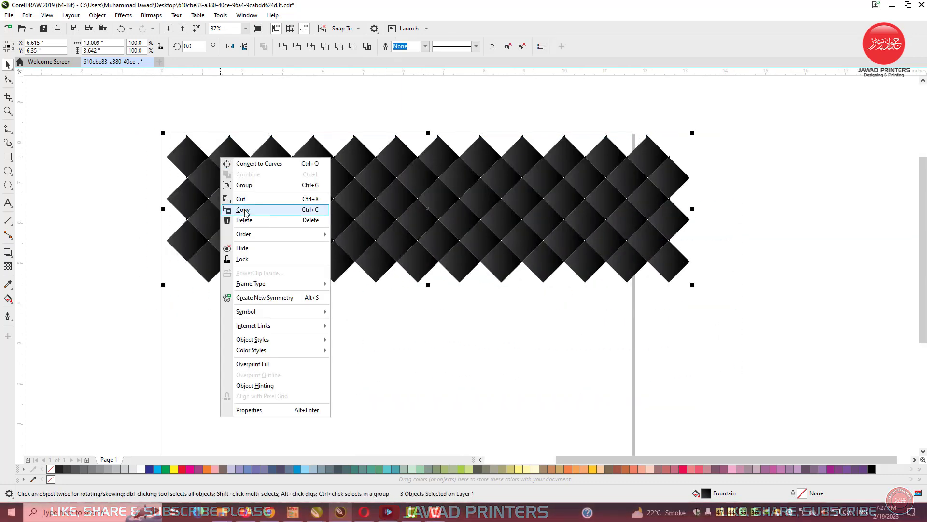
click(227, 207)
right_click(314, 94)
click(359, 167)
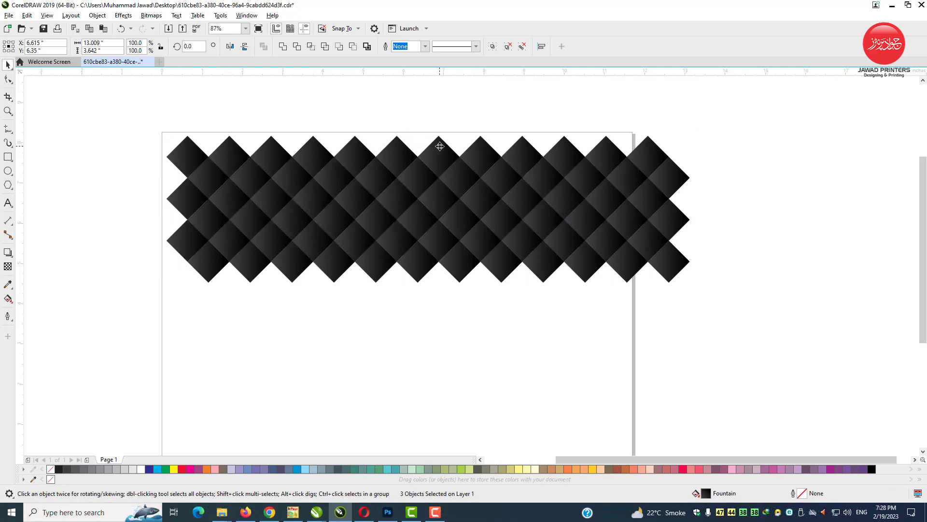
drag(440, 146, 442, 265)
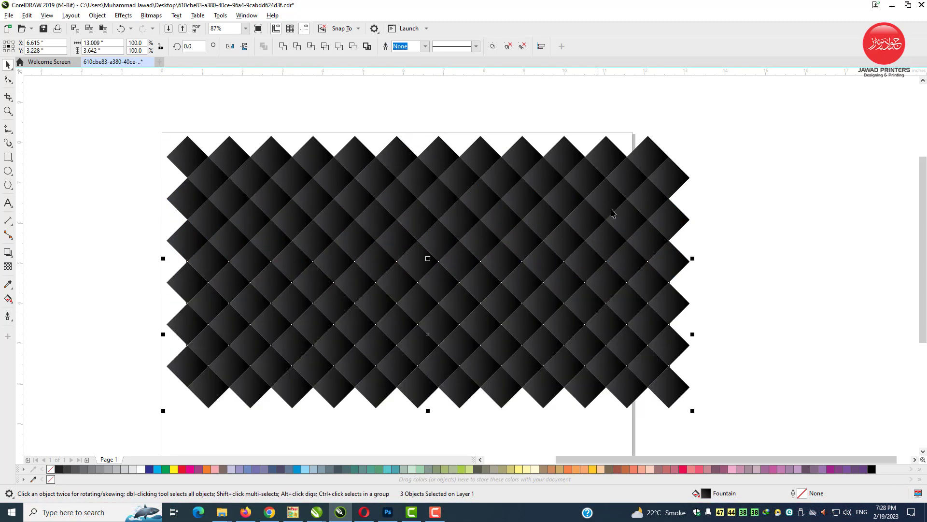
Step: Paste another copy of the three-group block and place it beneath the pattern to cover the page's lower part
right_click(763, 233)
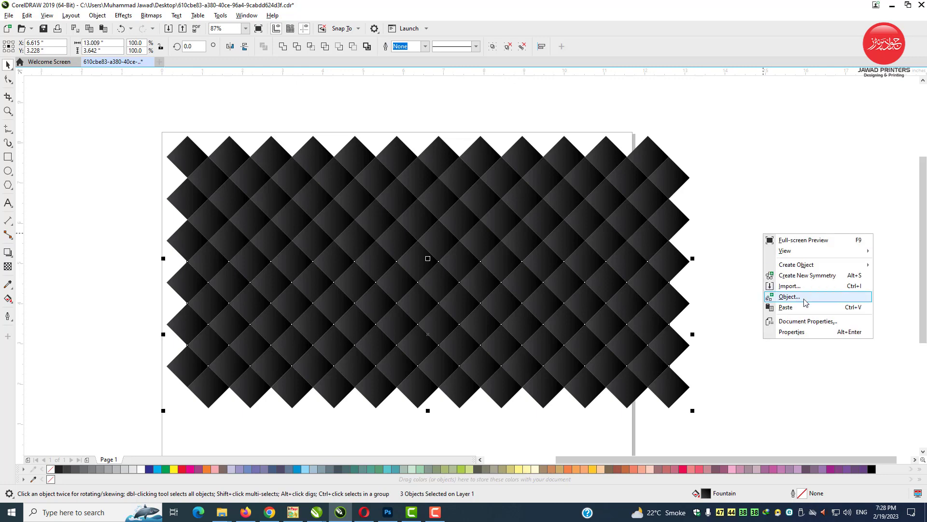
click(804, 307)
drag(923, 294, 923, 328)
drag(533, 86, 541, 334)
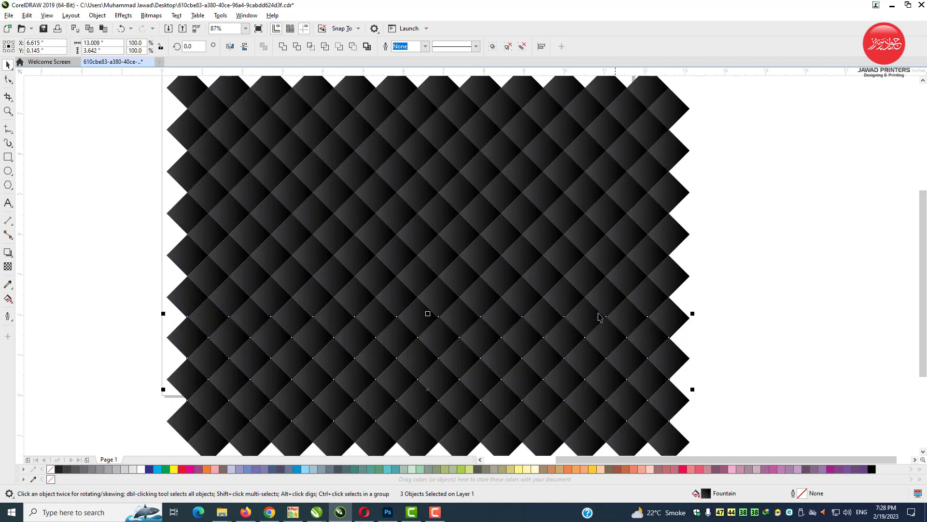
Step: Fine-adjust the lowest block so its diamonds meet the edges of the block above without overlap
key(F2)
drag(554, 301, 581, 346)
drag(441, 279, 441, 319)
key(F2)
drag(407, 195, 490, 246)
scroll(454, 278, down, 2)
scroll(454, 278, down, 3)
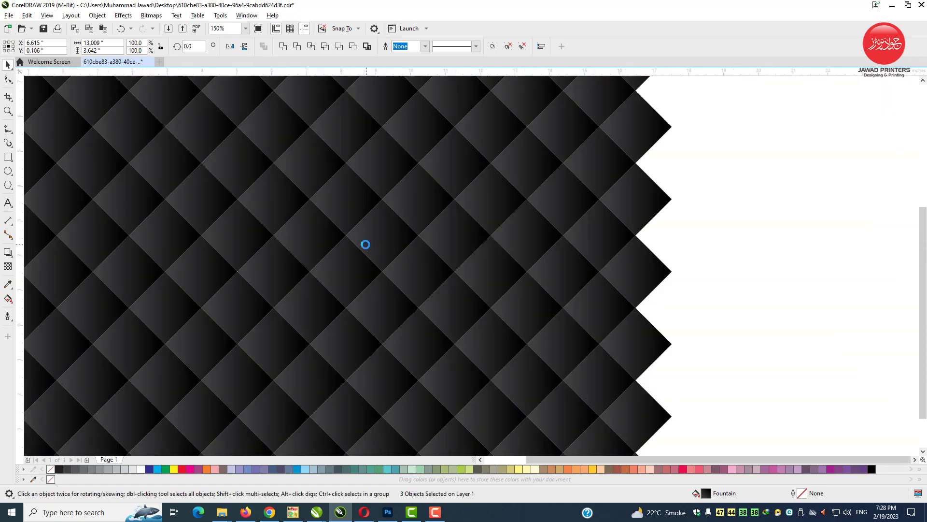
scroll(531, 357, up, 1)
drag(665, 460, 643, 460)
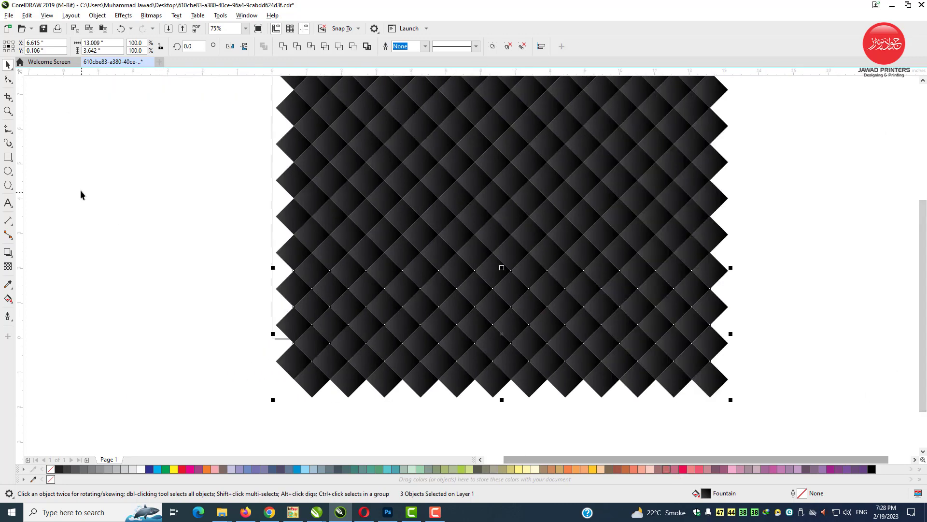
Step: Draw a circle about 0.218 in across over the junction between the first two diamonds of the top row
click(23, 115)
drag(274, 211, 515, 76)
drag(167, 103, 627, 356)
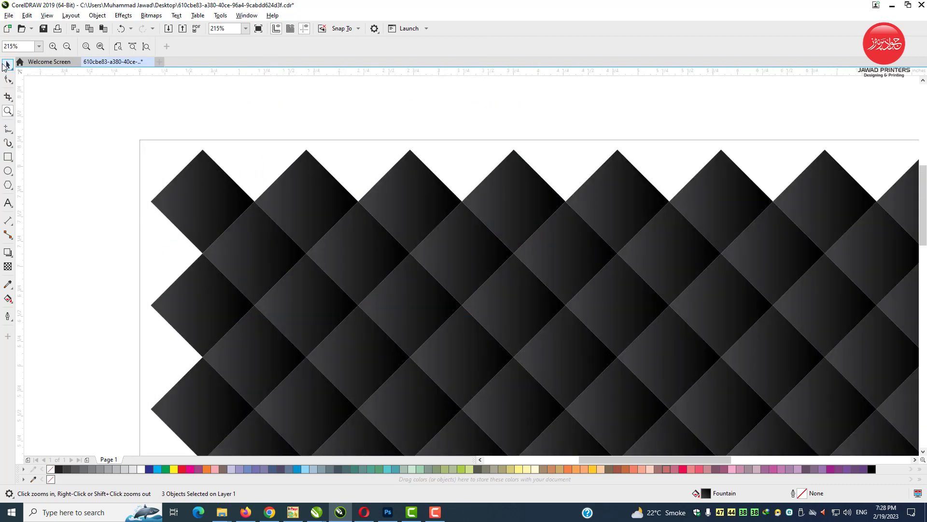
click(8, 65)
click(13, 178)
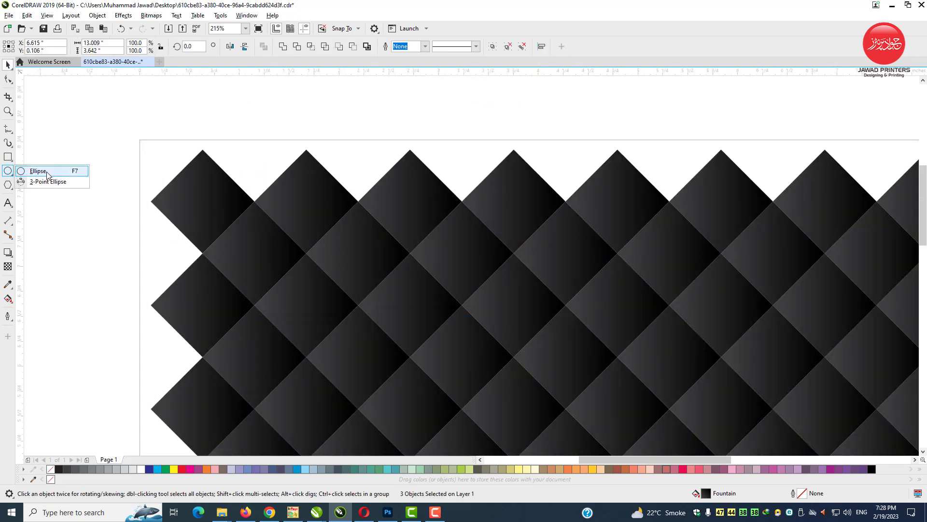
click(50, 175)
drag(248, 190, 263, 210)
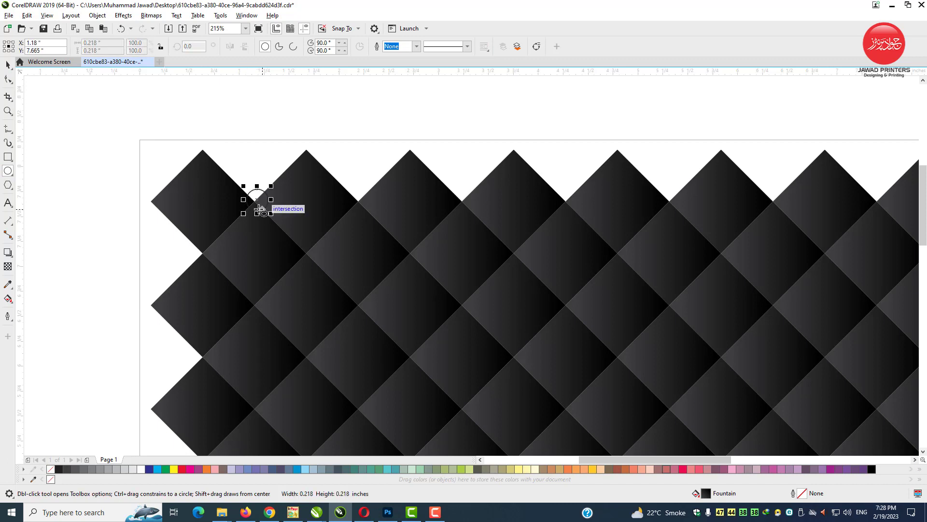
Step: Shrink the circle slightly and centre it on the point where the diamonds meet
click(7, 65)
click(8, 111)
drag(207, 142, 343, 246)
click(7, 65)
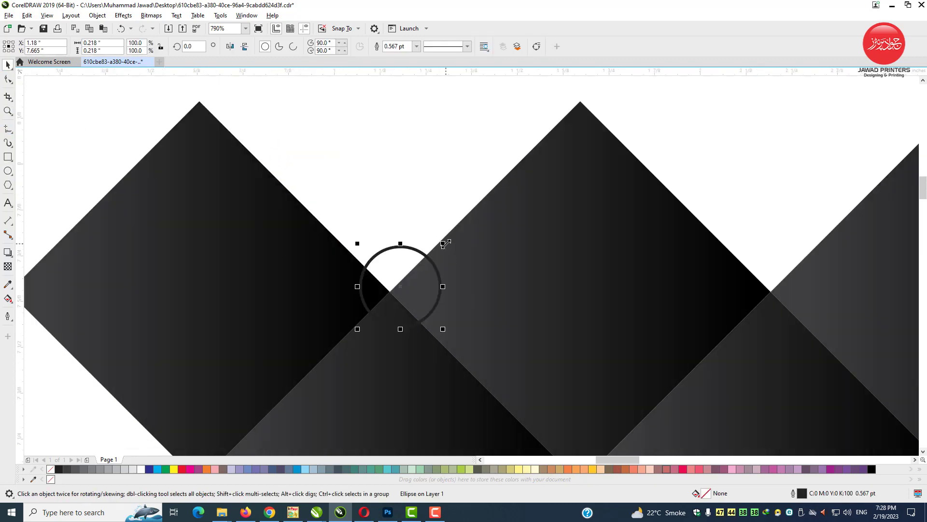
drag(446, 243, 380, 311)
click(399, 277)
key(ctrl+z)
Step: Apply an elliptical fountain fill to the circle with a white centre fading to black
click(8, 299)
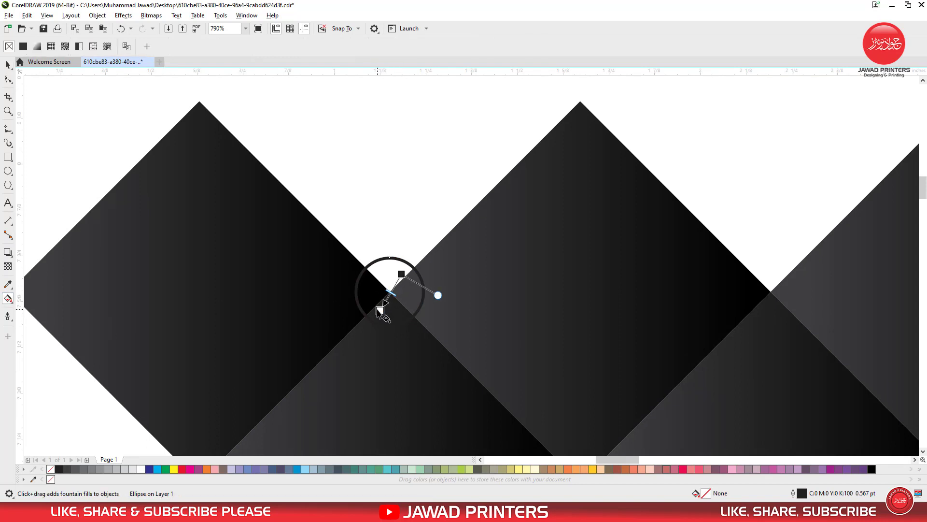
click(170, 48)
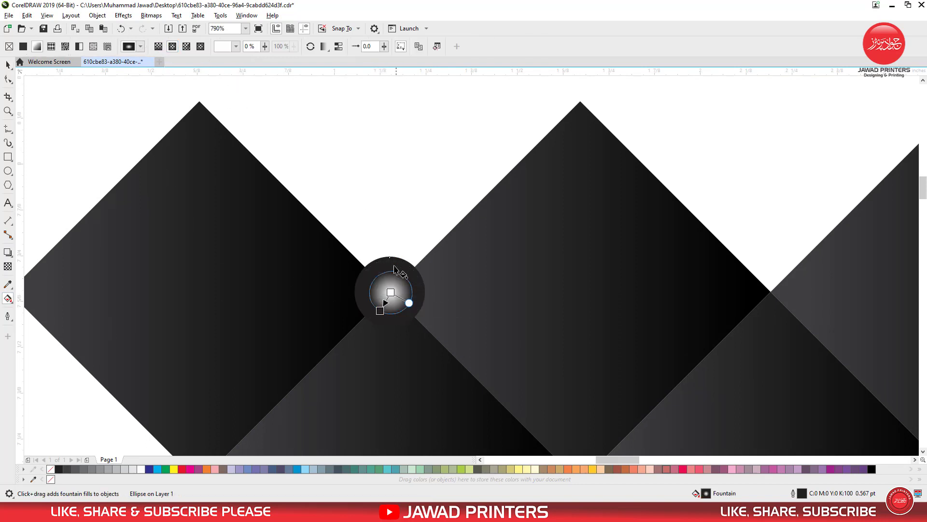
Step: Offset the circle's fountain fill highlight toward its upper edge, widen the gradient, and set the outer colour to golden yellow
drag(380, 312, 395, 280)
drag(374, 321, 378, 306)
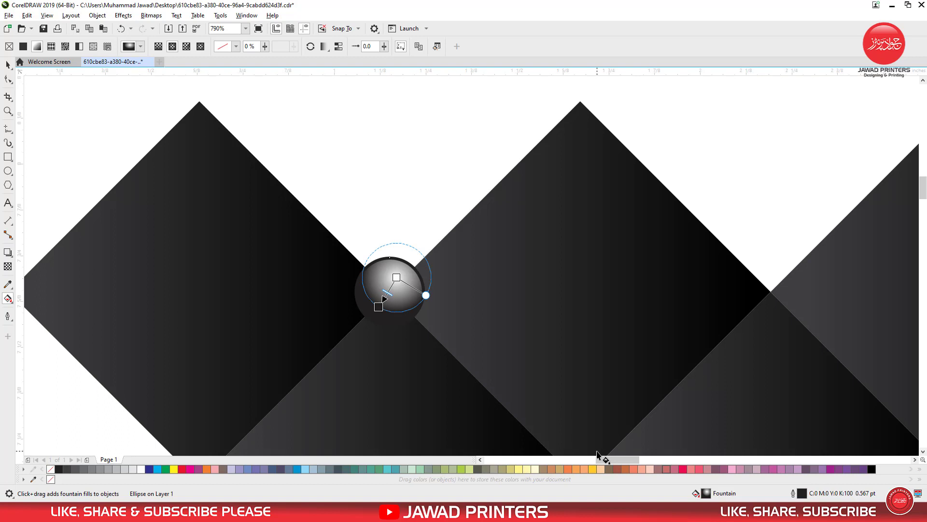
drag(379, 307, 377, 311)
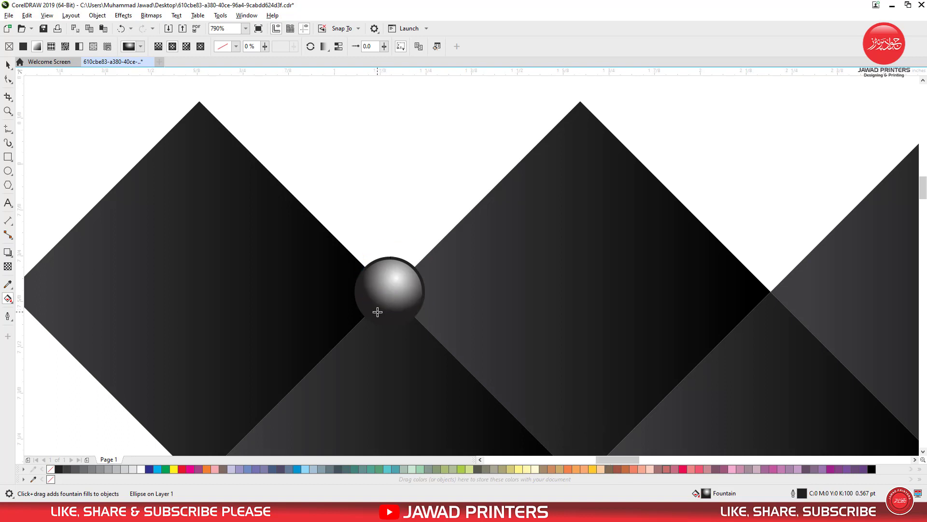
drag(476, 377, 380, 309)
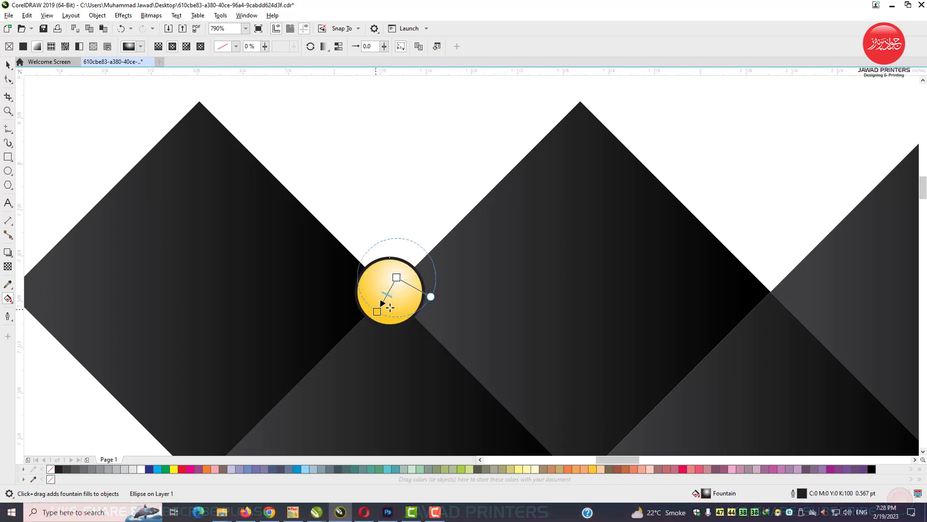
click(378, 310)
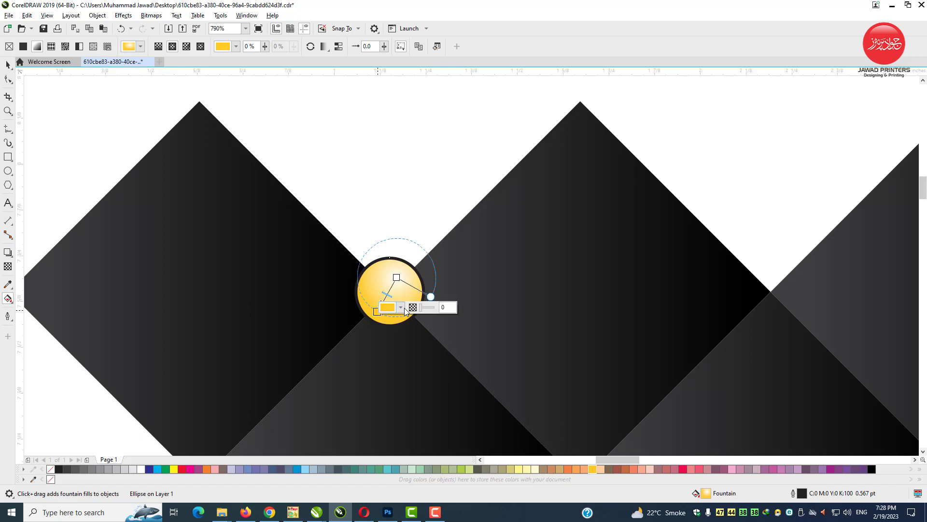
click(401, 308)
click(416, 328)
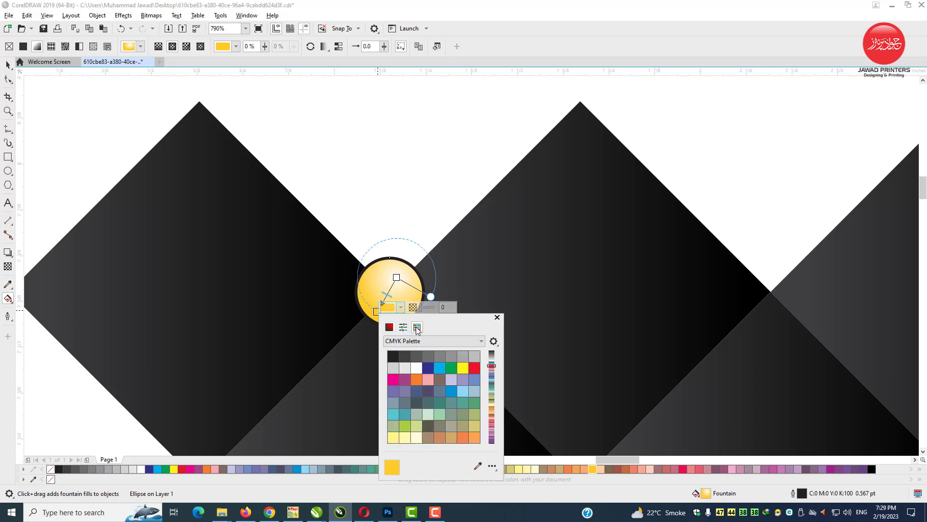
scroll(453, 400, down, 2)
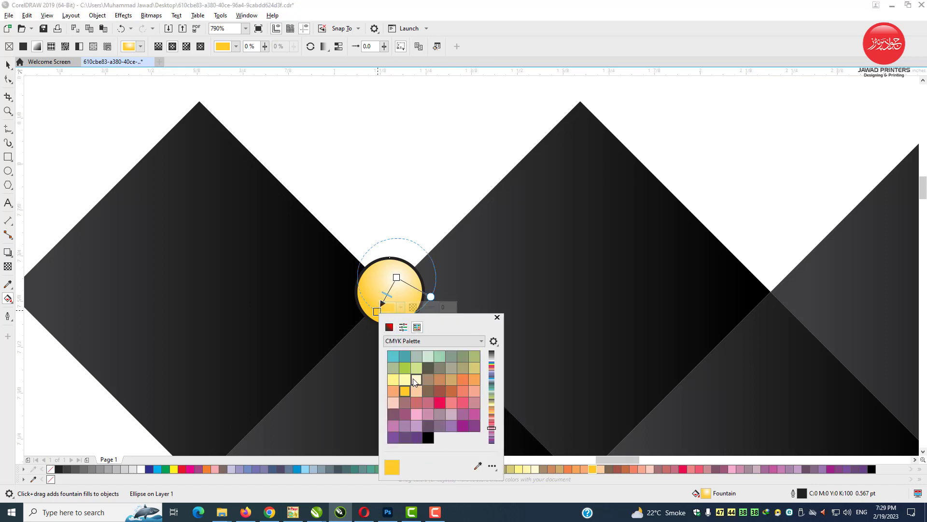
click(492, 408)
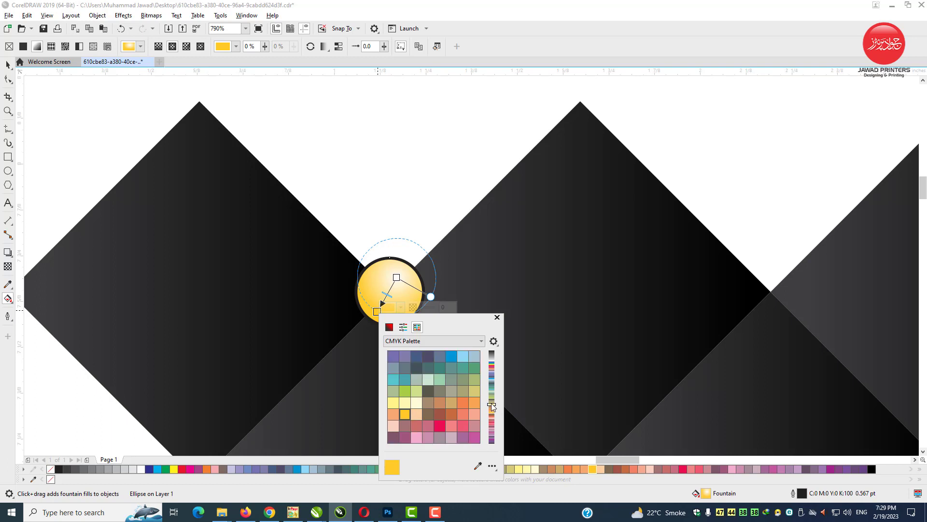
drag(493, 406, 493, 411)
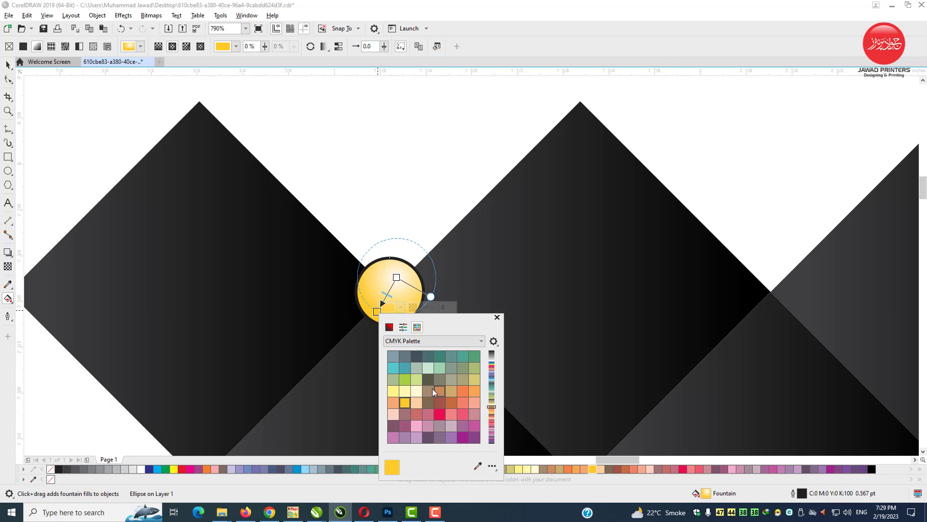
Step: Set the centre colour of the circle's fountain fill to yellow and remove the circle's outline
click(396, 277)
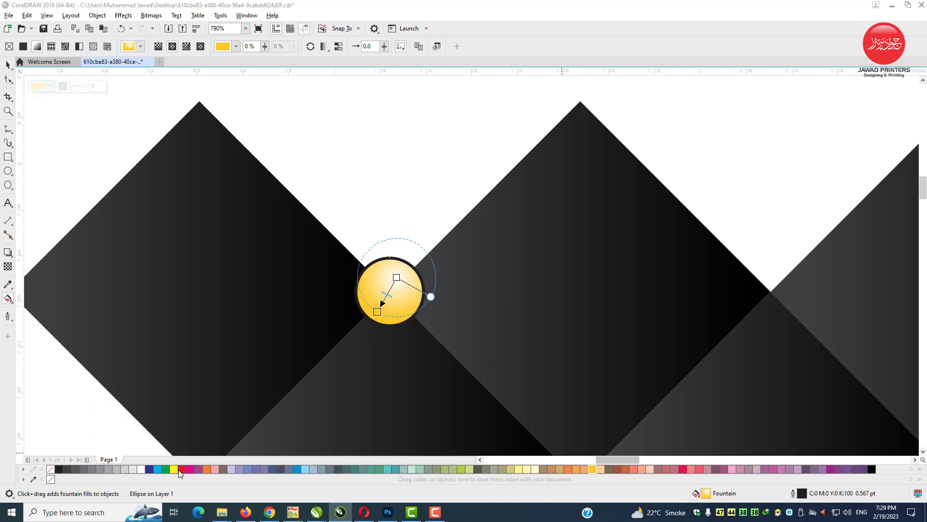
drag(394, 293, 397, 280)
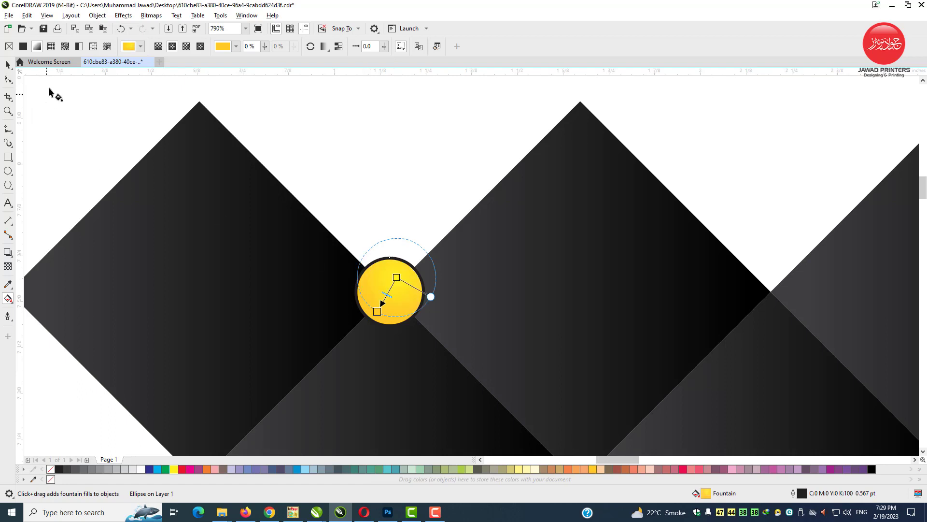
click(7, 64)
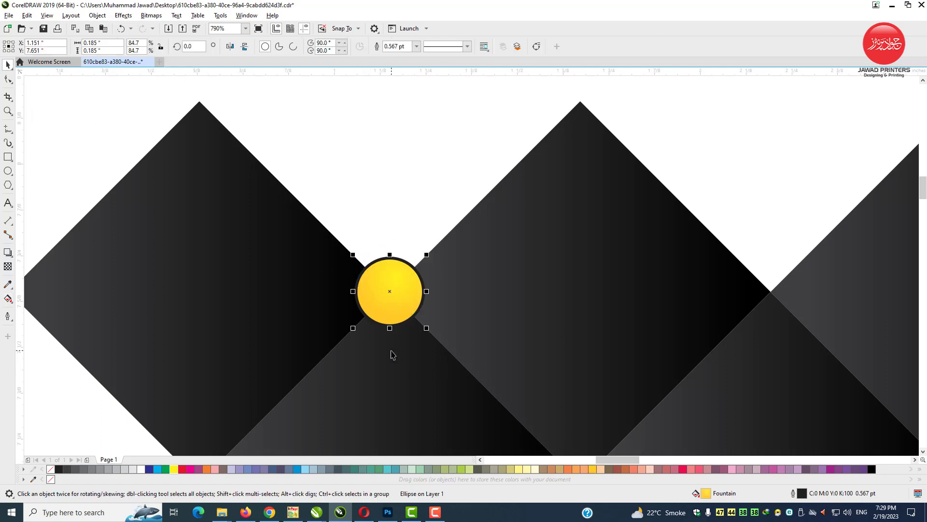
right_click(51, 469)
Step: Change the centre colour of the circle's fountain fill to pale yellow
scroll(391, 277, down, 2)
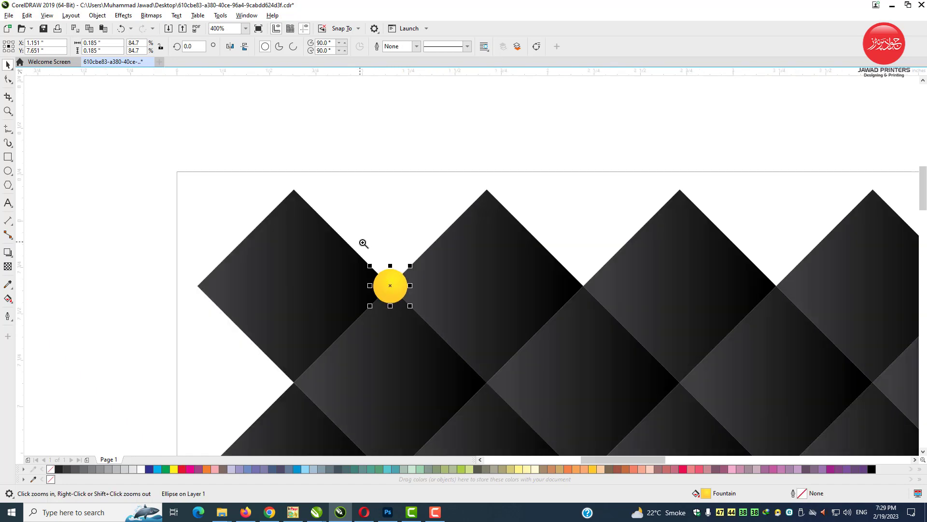
scroll(362, 244, up, 4)
key(g)
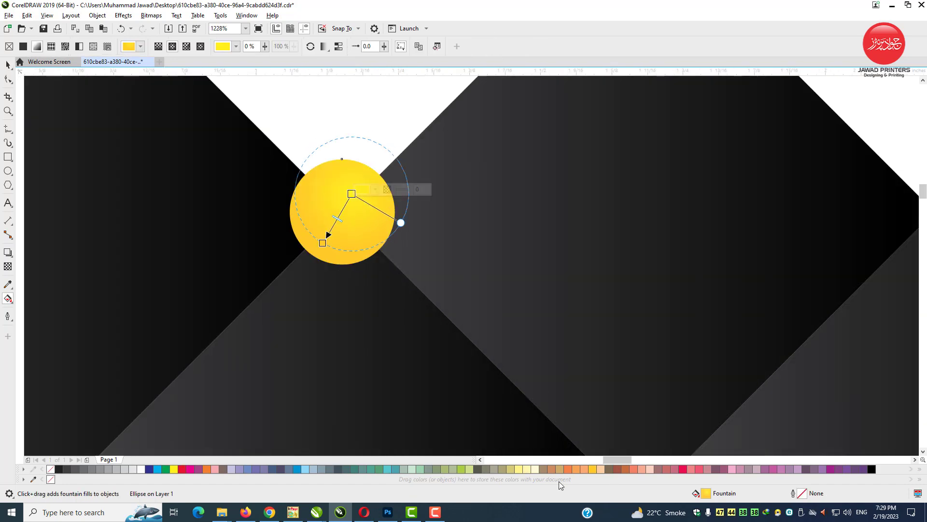
click(521, 468)
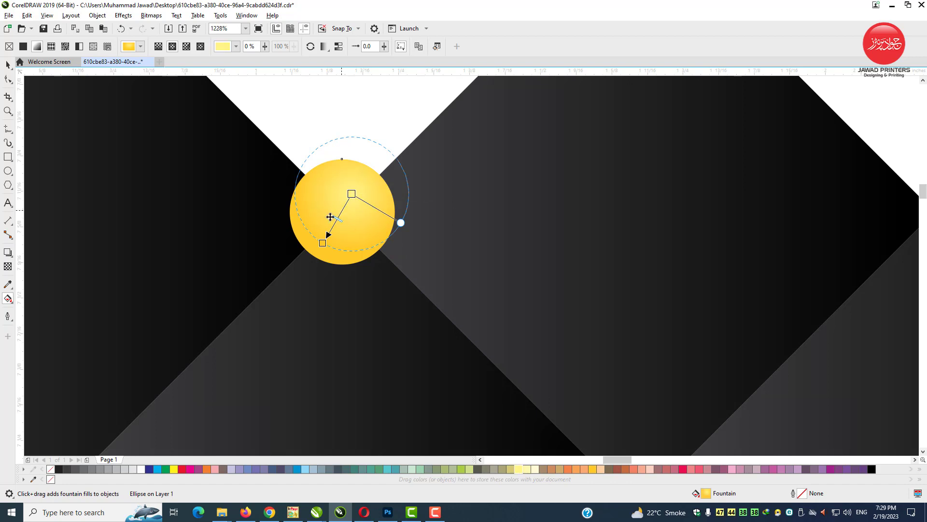
click(8, 64)
Step: Copy the gold circle, paste it, and place the duplicate on the next diamond junction of the top row
scroll(349, 194, down, 5)
right_click(352, 196)
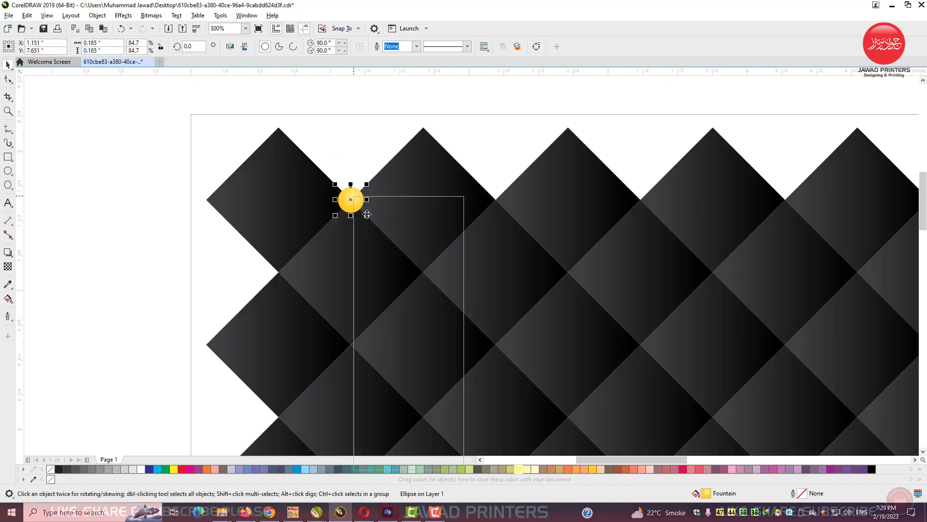
click(376, 239)
right_click(134, 174)
click(227, 240)
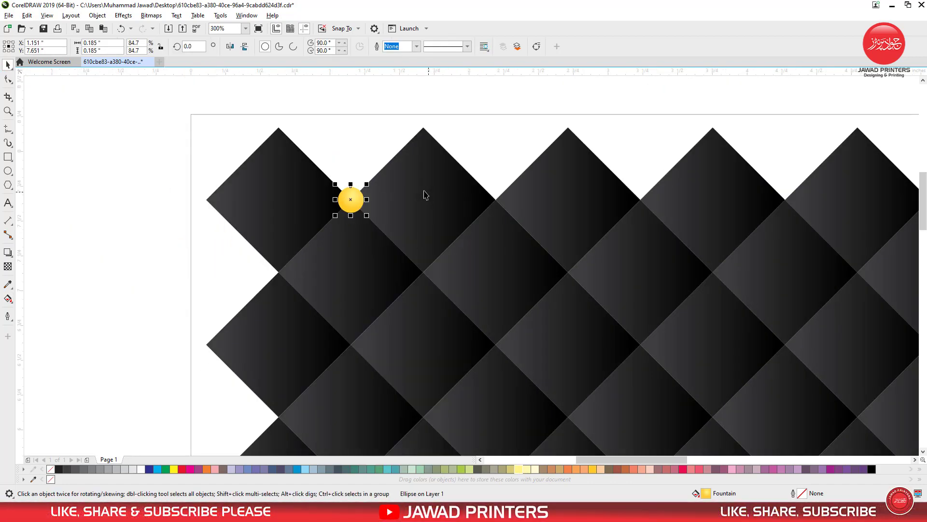
drag(414, 195, 495, 199)
Step: Duplicate the pair of gold circles repeatedly along the top row so every diamond junction has a stud
scroll(464, 217, down, 5)
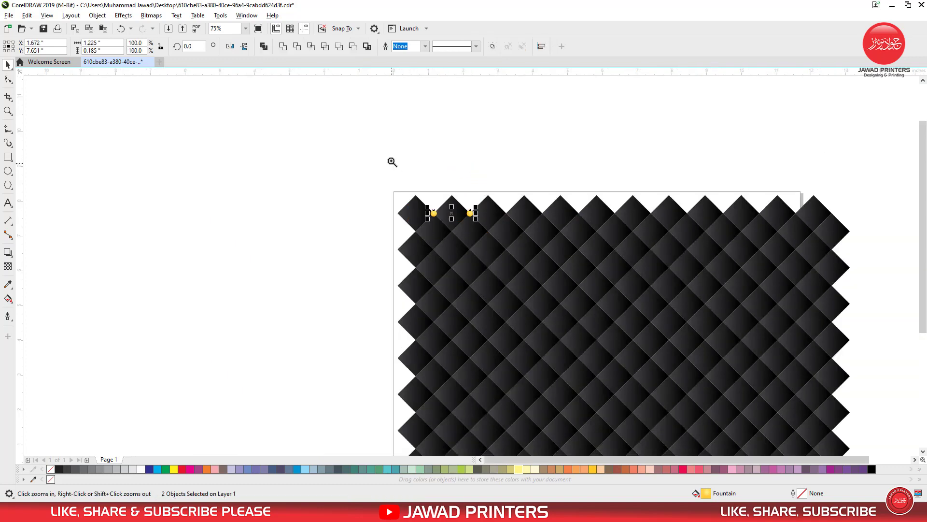
drag(392, 162, 743, 313)
drag(148, 213, 615, 208)
drag(676, 215, 668, 214)
drag(620, 459, 661, 461)
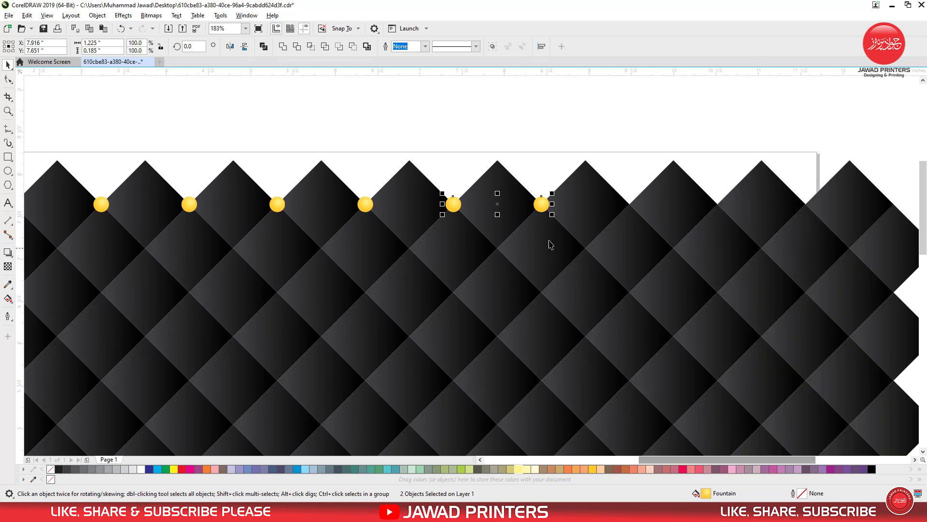
drag(713, 209, 718, 210)
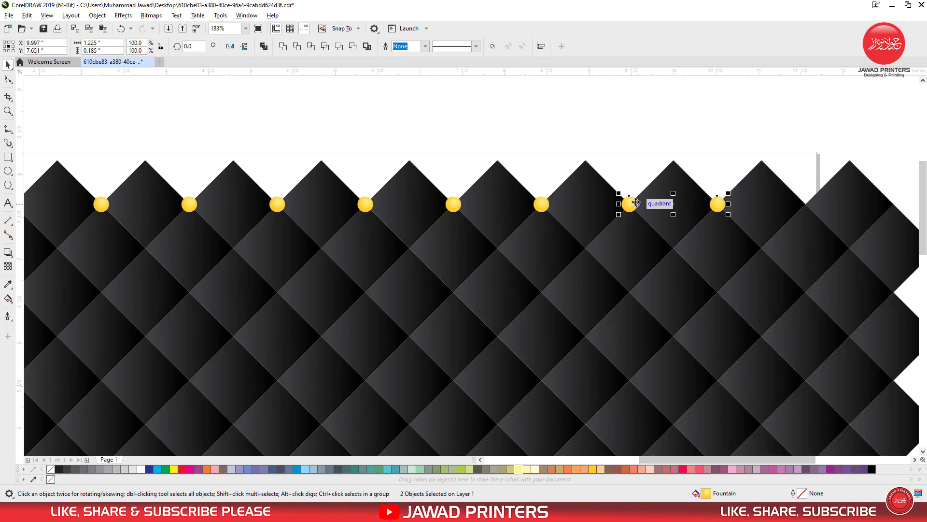
drag(629, 204, 805, 204)
Step: Select all the gold studs along the top row and group them
scroll(836, 192, down, 5)
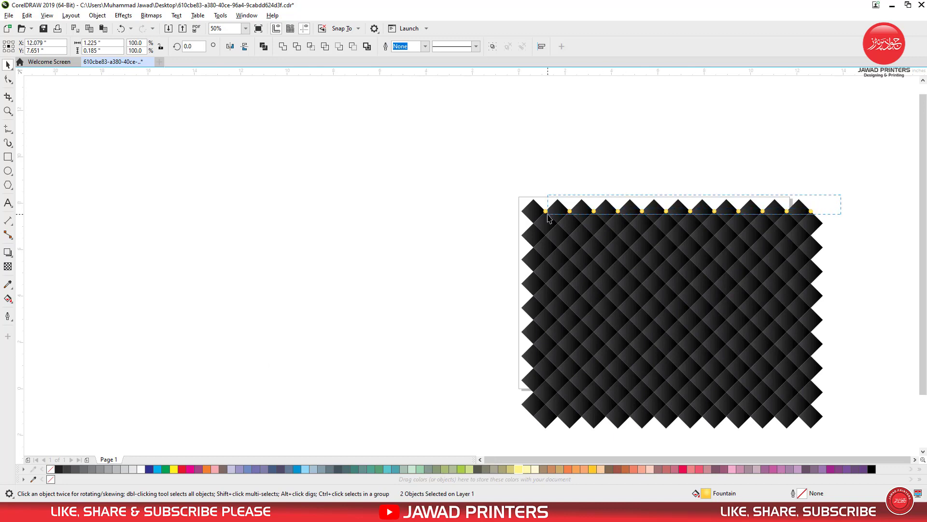
drag(548, 215, 836, 252)
key(F2)
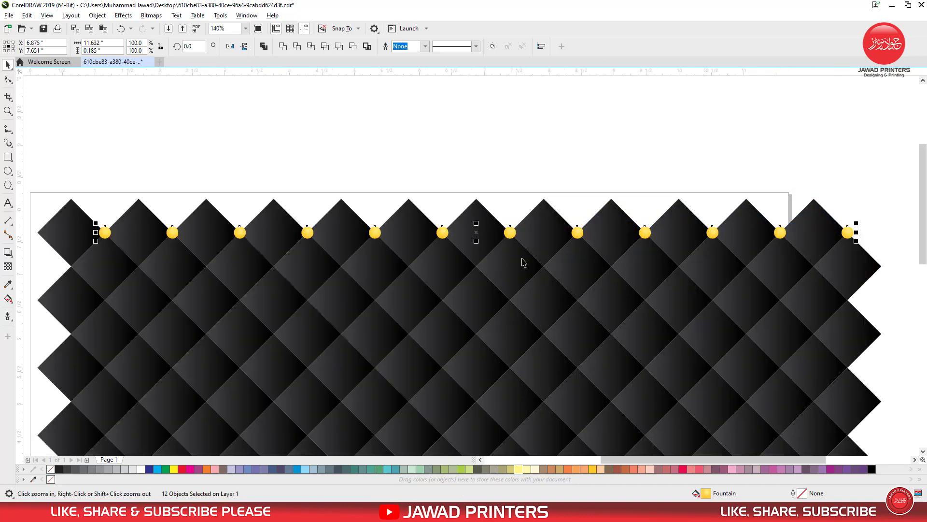
right_click(512, 234)
click(522, 285)
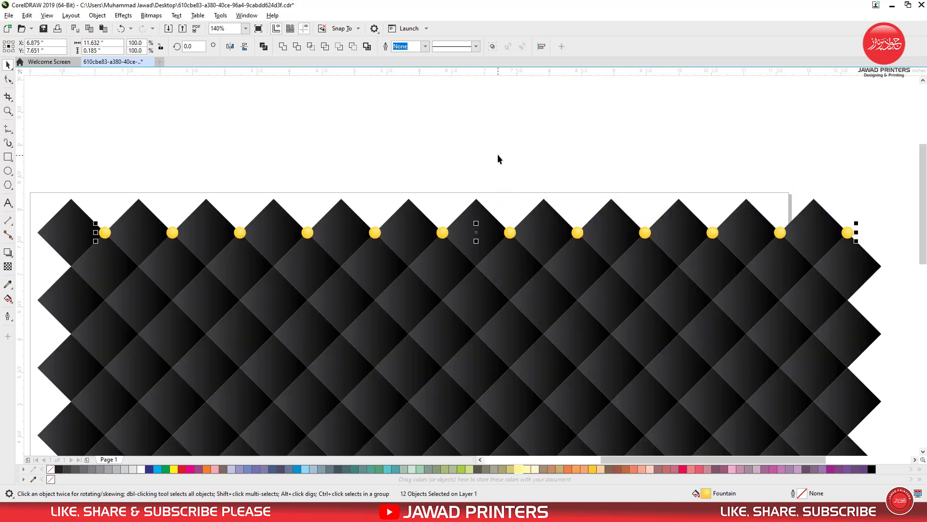
key(ctrl+g)
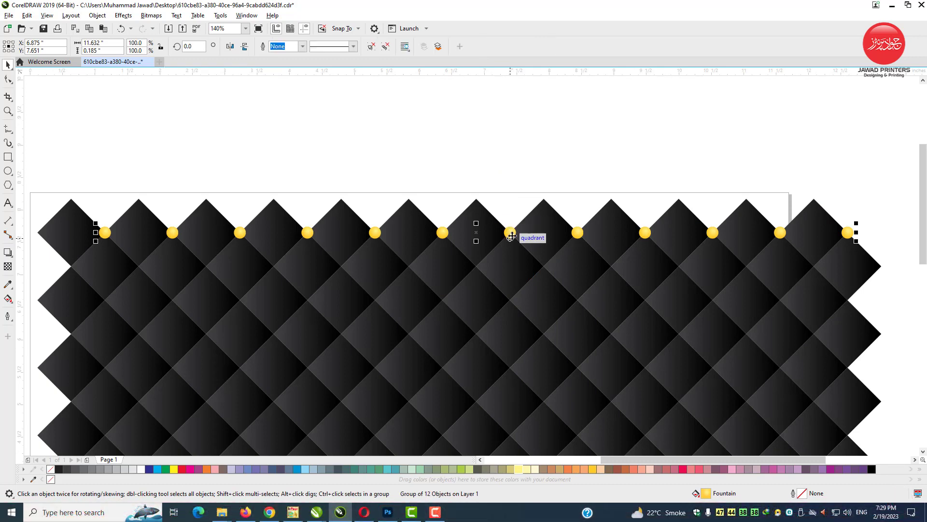
Step: Copy the grouped stud row and paste duplicates onto the second and third rows of diamond junctions
right_click(513, 235)
click(528, 271)
right_click(484, 153)
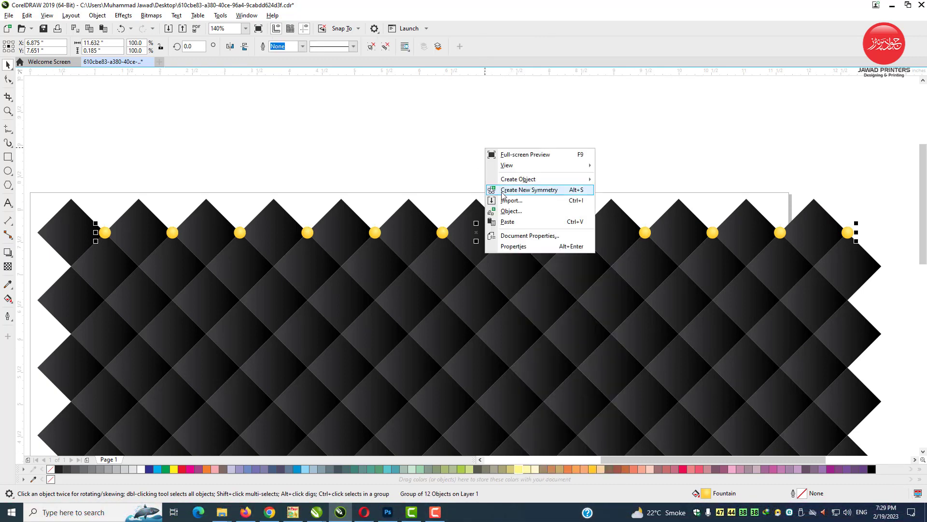
click(501, 201)
right_click(500, 128)
click(522, 200)
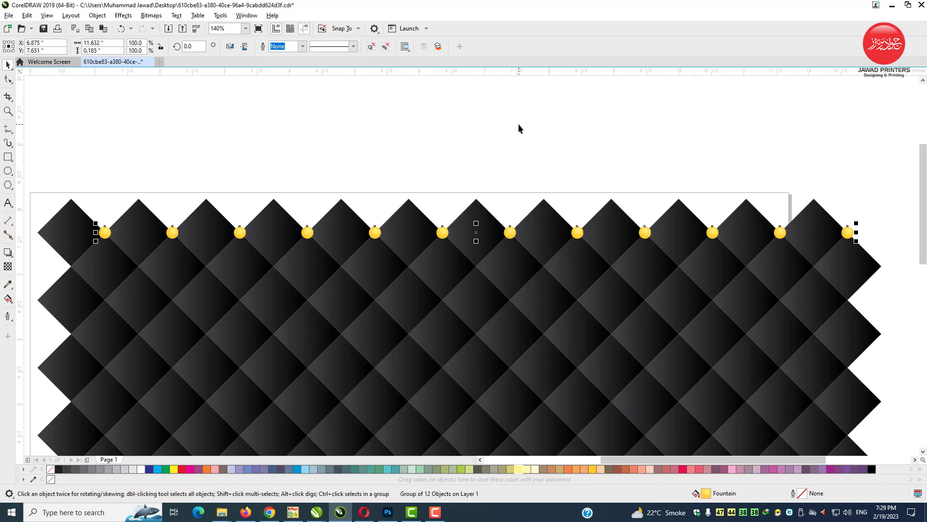
right_click(518, 124)
click(541, 198)
right_click(529, 114)
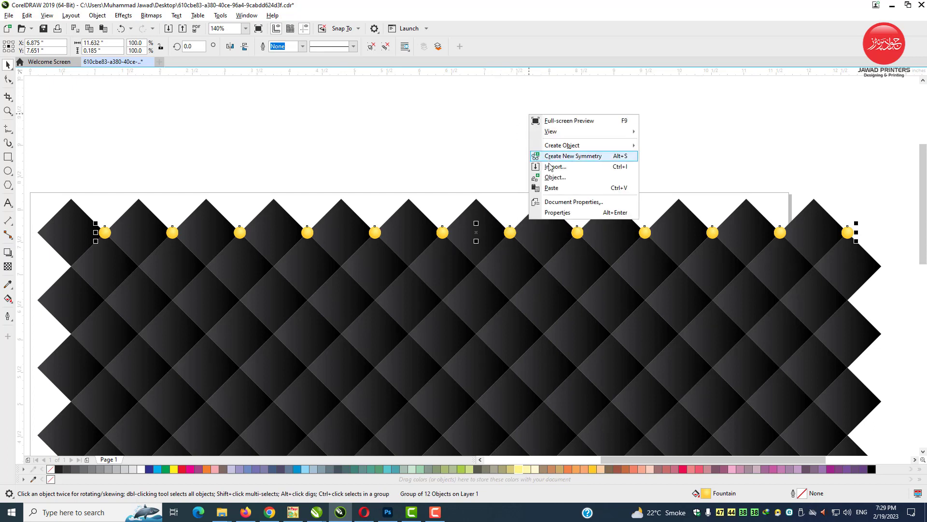
click(540, 187)
drag(514, 238, 514, 366)
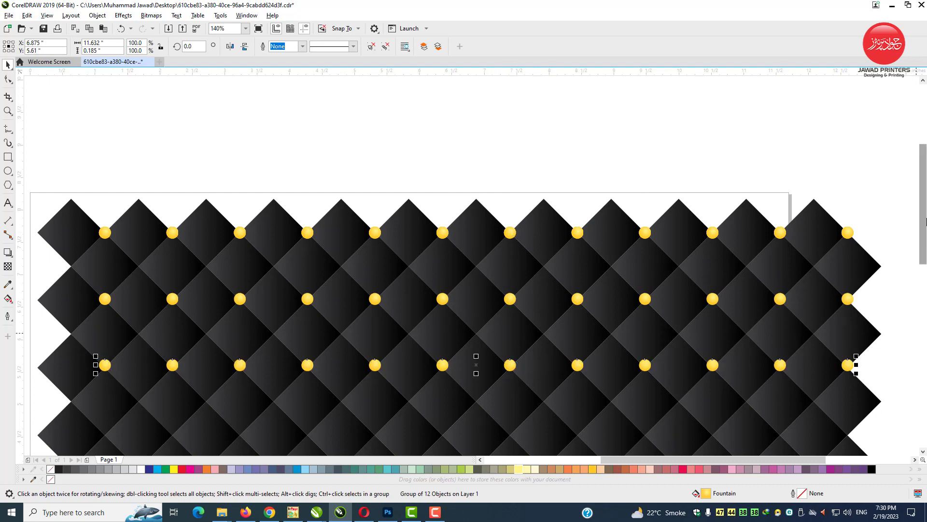
Step: Place further copies of the stud row on the fourth, fifth and sixth rows of diamond junctions
drag(922, 232, 923, 245)
drag(579, 190, 582, 392)
scroll(582, 392, down, 2)
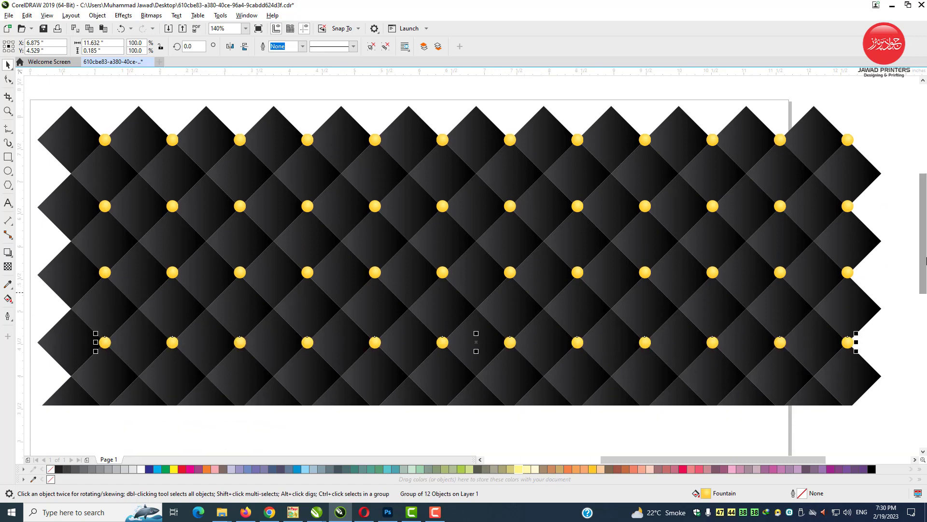
drag(580, 143, 589, 410)
scroll(589, 403, down, 1)
drag(587, 118, 598, 451)
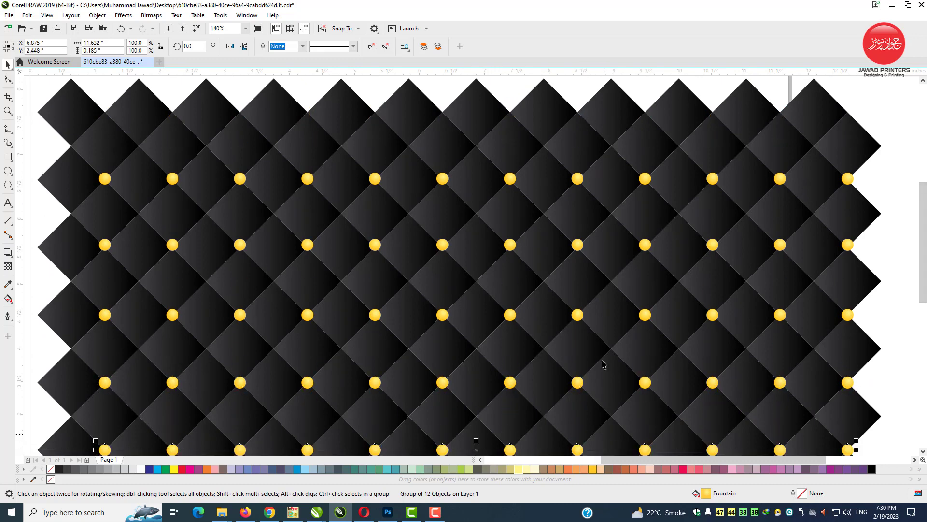
Step: Paste the stud row again on the top junctions and place a copy on the seventh row of junctions
key(F3)
key(F2)
drag(331, 175, 716, 507)
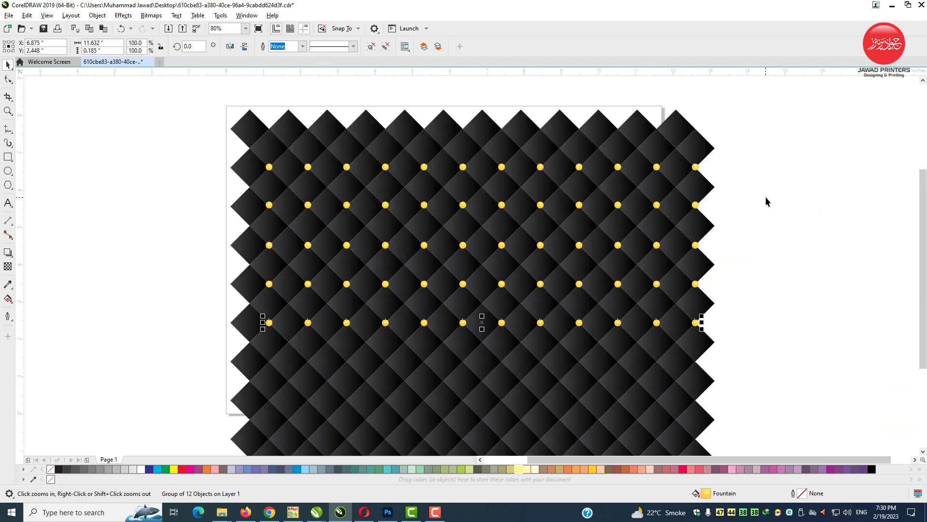
click(766, 197)
right_click(722, 168)
click(764, 243)
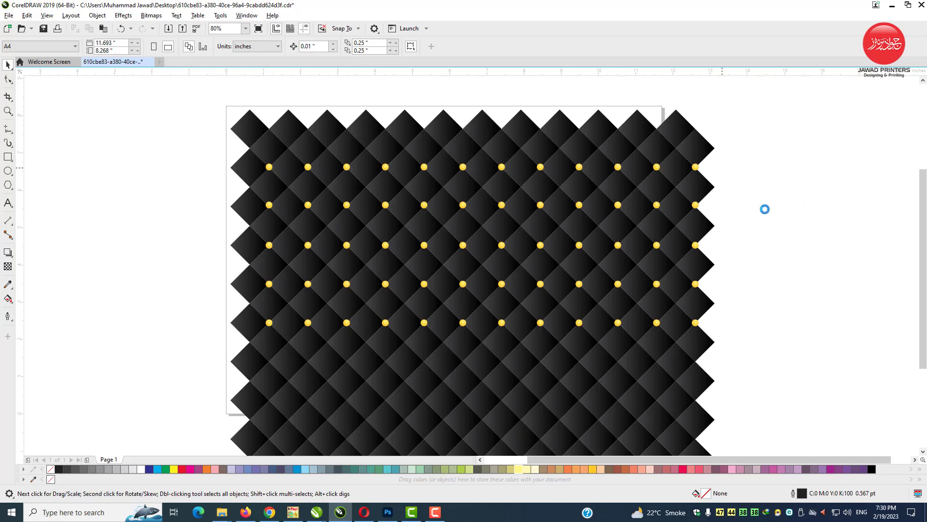
right_click(768, 165)
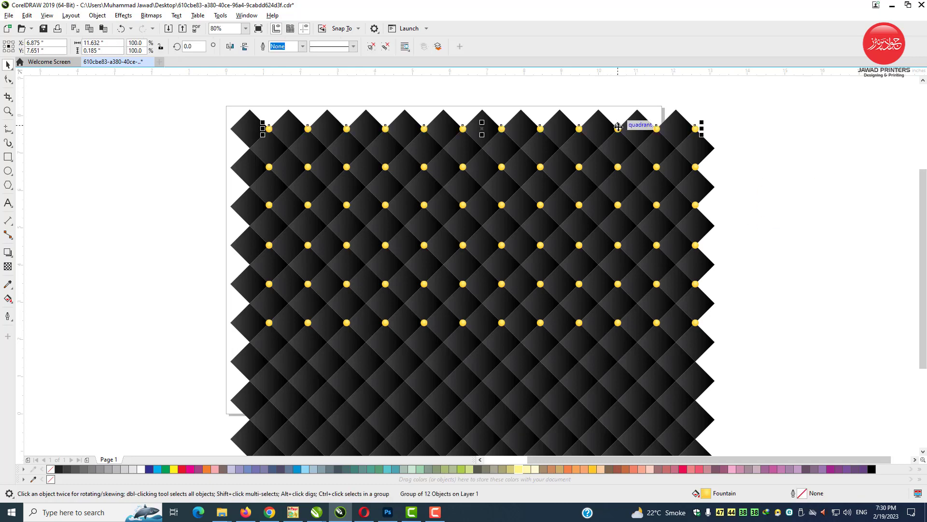
drag(641, 333, 642, 358)
right_click(643, 359)
Step: Paste another stud row, move it to the eighth row of junctions, and paste a fresh copy on the top row
right_click(762, 240)
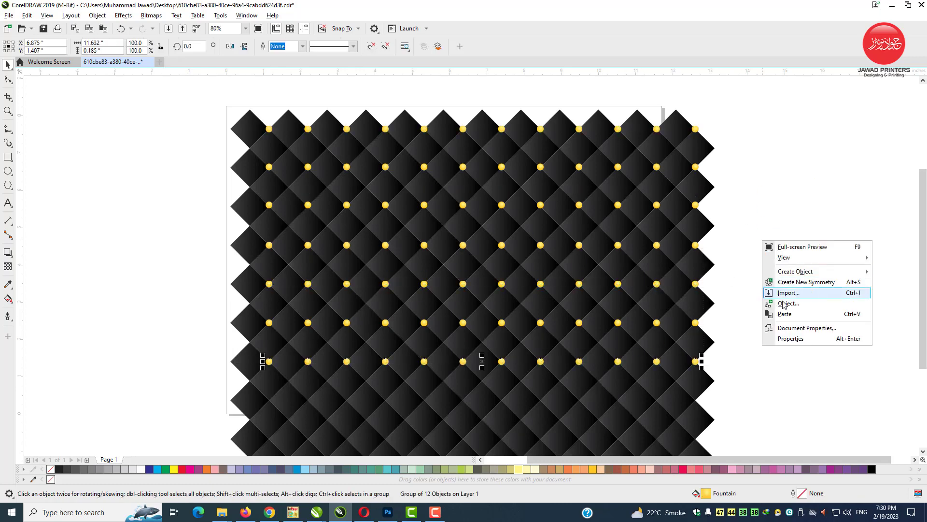
click(785, 315)
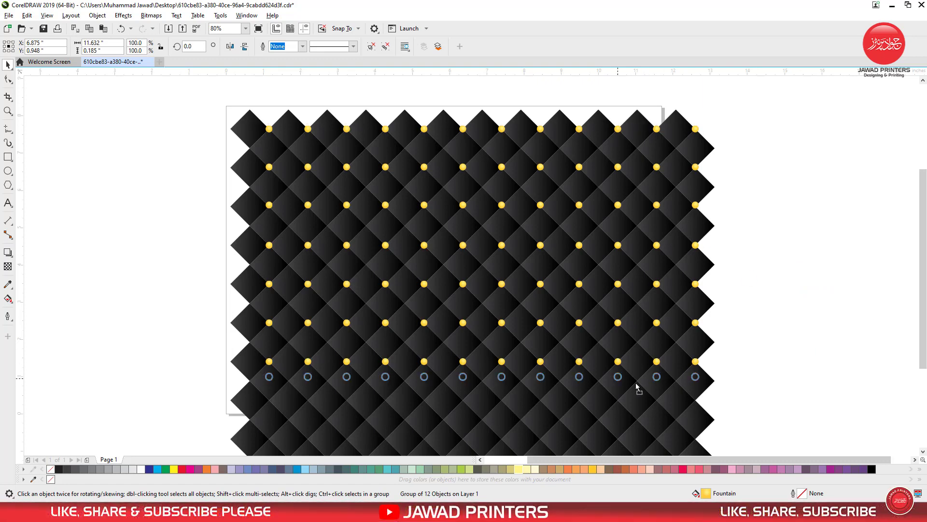
drag(636, 386, 637, 401)
right_click(777, 224)
click(803, 299)
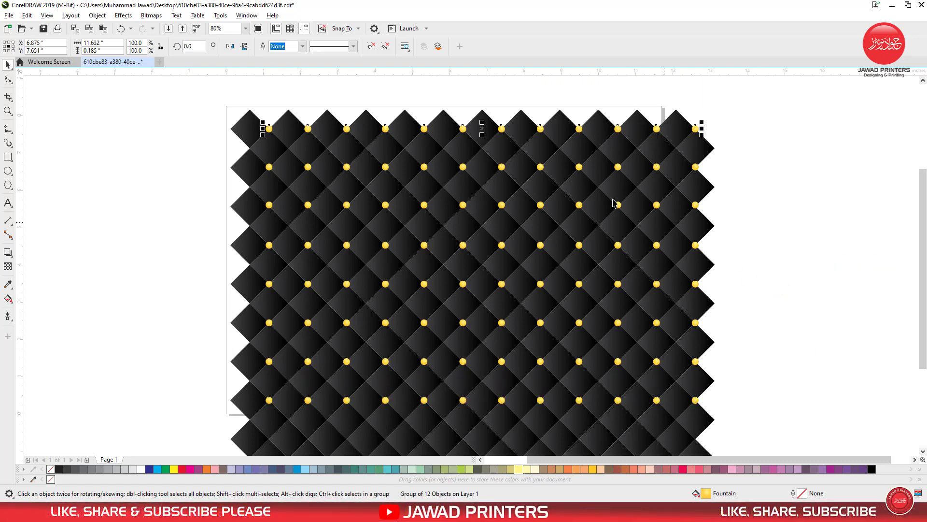
Step: Place the stud row on the ninth row of diamond junctions and paste another onto the offset junctions below the top row
drag(642, 427, 642, 437)
click(779, 331)
key(F2)
drag(254, 111, 325, 179)
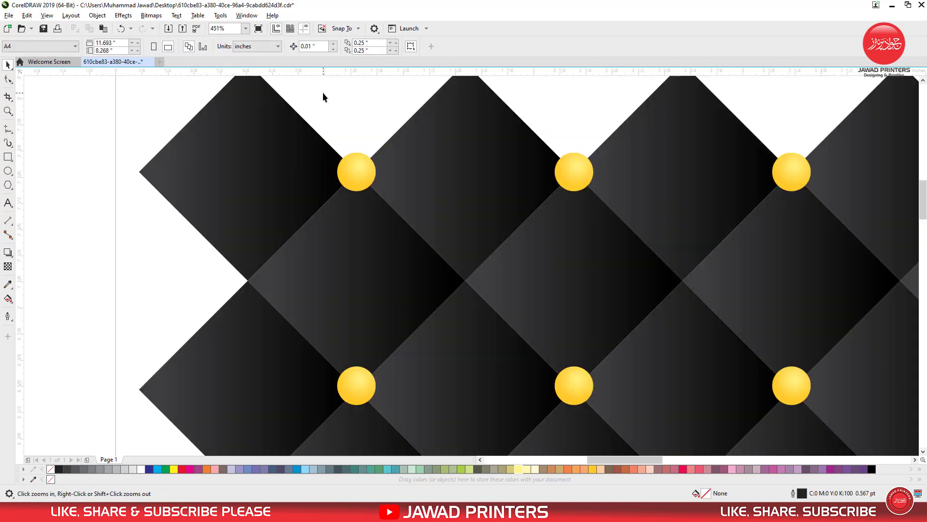
right_click(323, 91)
click(378, 166)
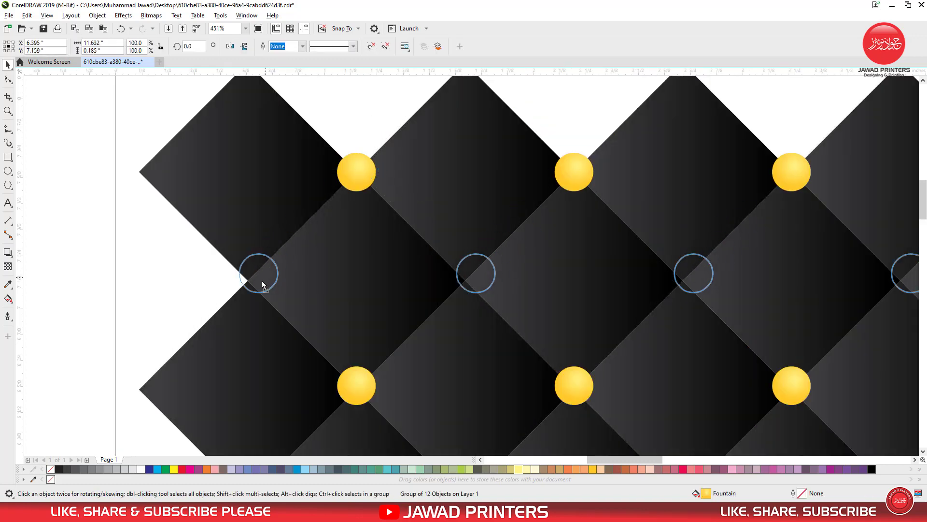
drag(262, 284, 256, 287)
scroll(249, 249, down, 1)
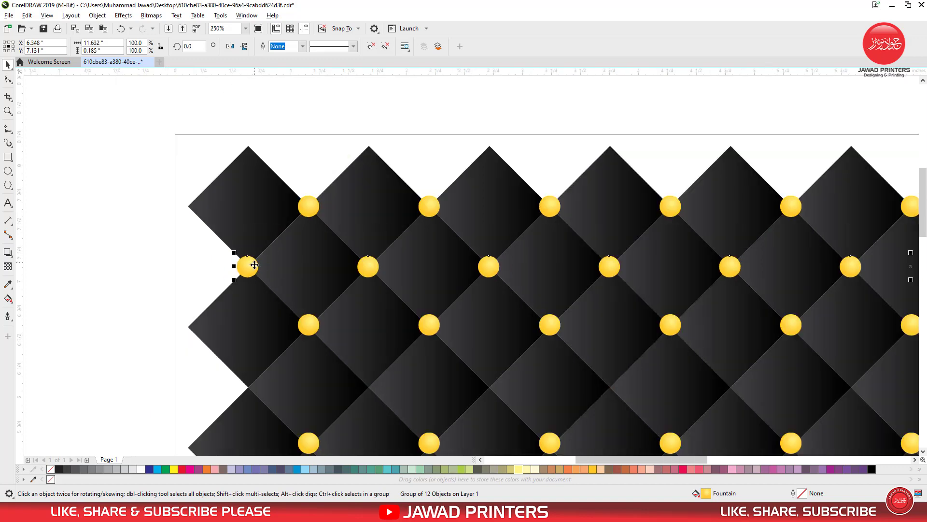
Step: Copy the offset stud row and place a pasted duplicate on the second offset row of diamond junctions
right_click(253, 264)
click(261, 269)
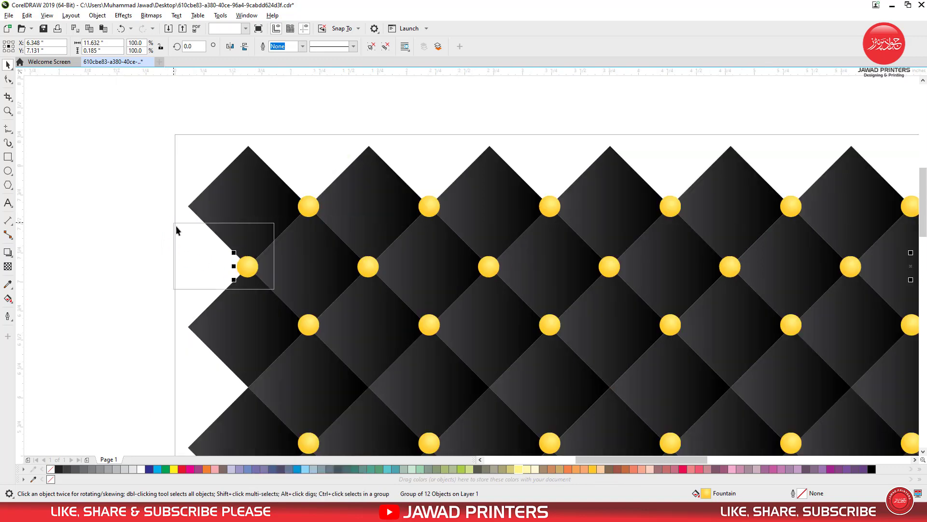
key(Escape)
right_click(139, 188)
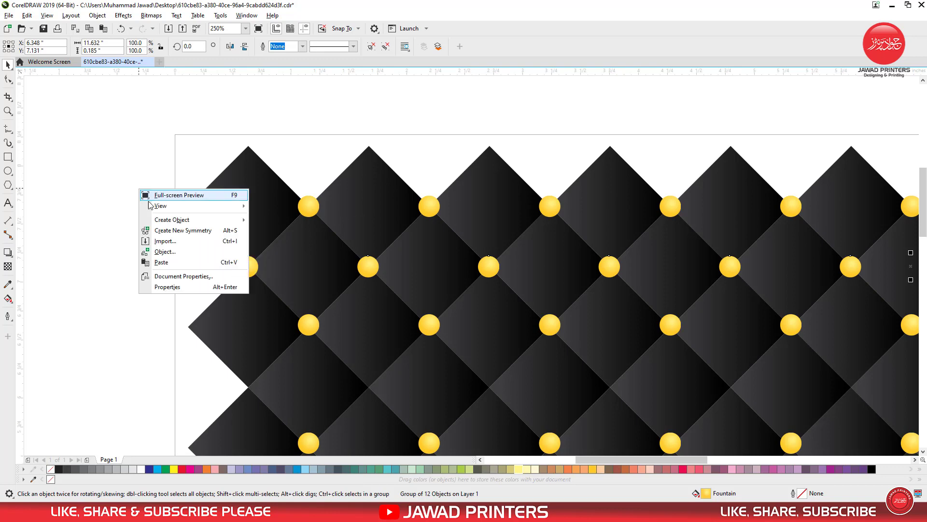
click(162, 262)
drag(256, 384, 257, 391)
scroll(307, 297, down, 4)
Step: Paste the offset stud row again and place copies on the third and fourth offset rows of diamond junctions
drag(444, 348, 647, 471)
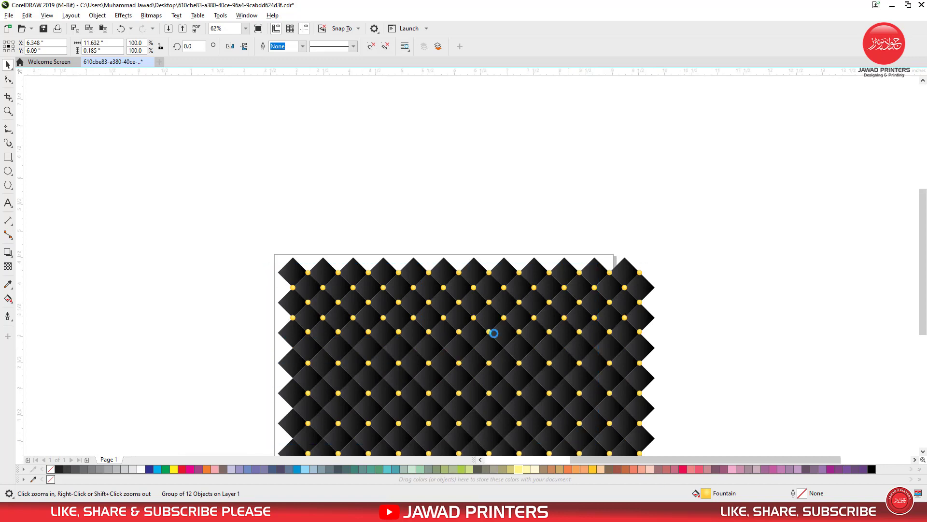
right_click(107, 143)
click(137, 219)
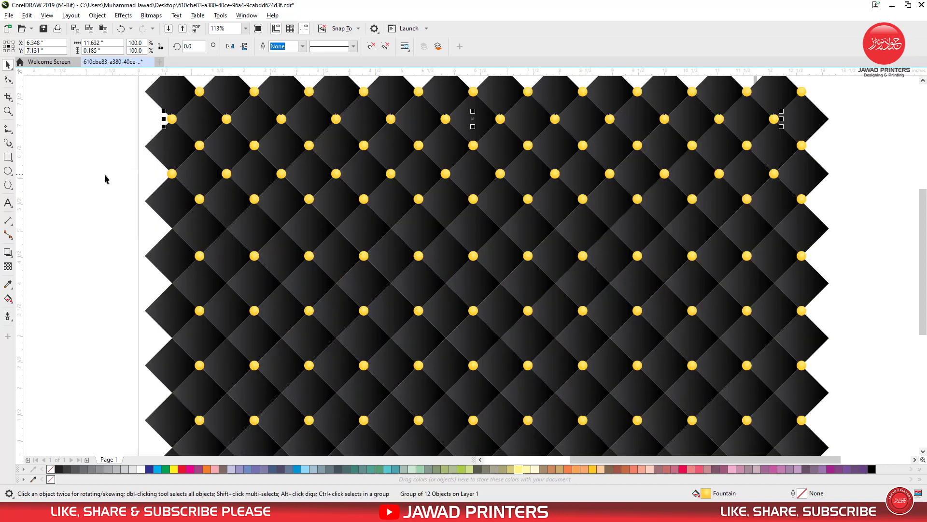
click(98, 163)
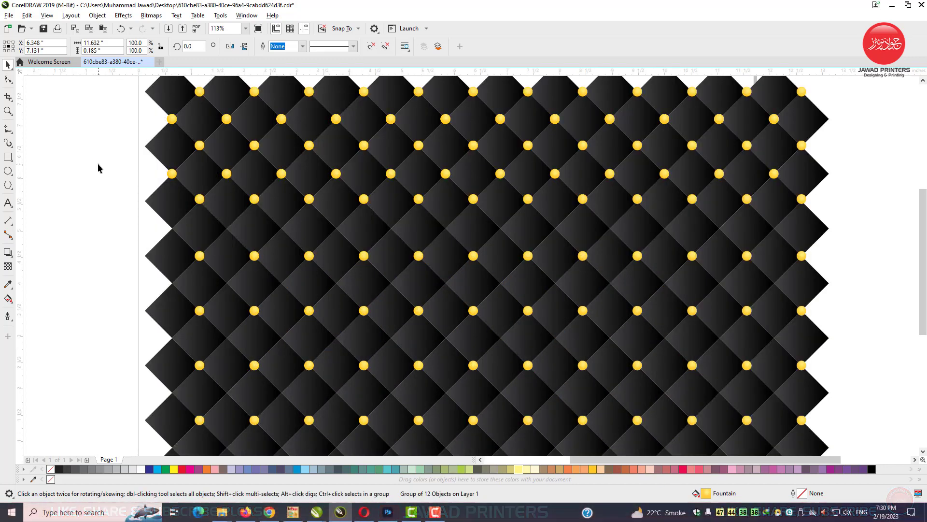
drag(184, 209, 187, 229)
right_click(187, 229)
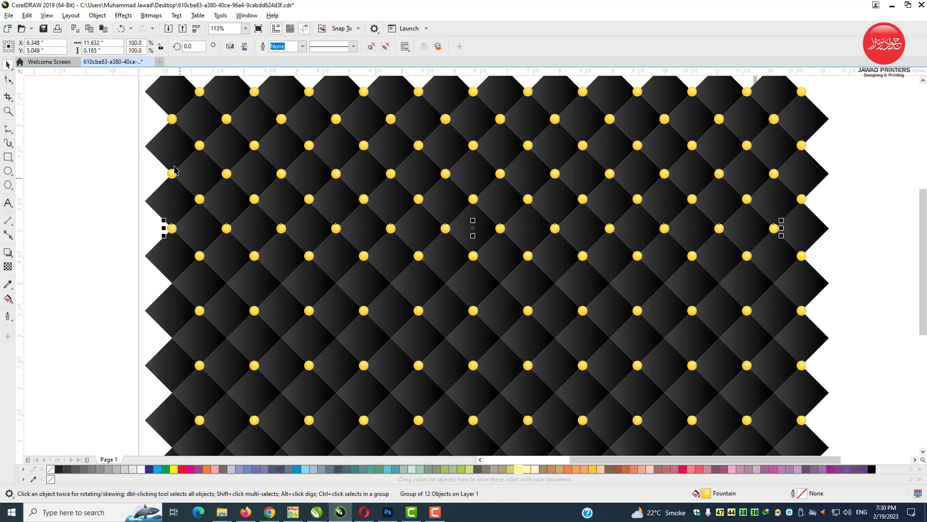
drag(204, 300, 205, 288)
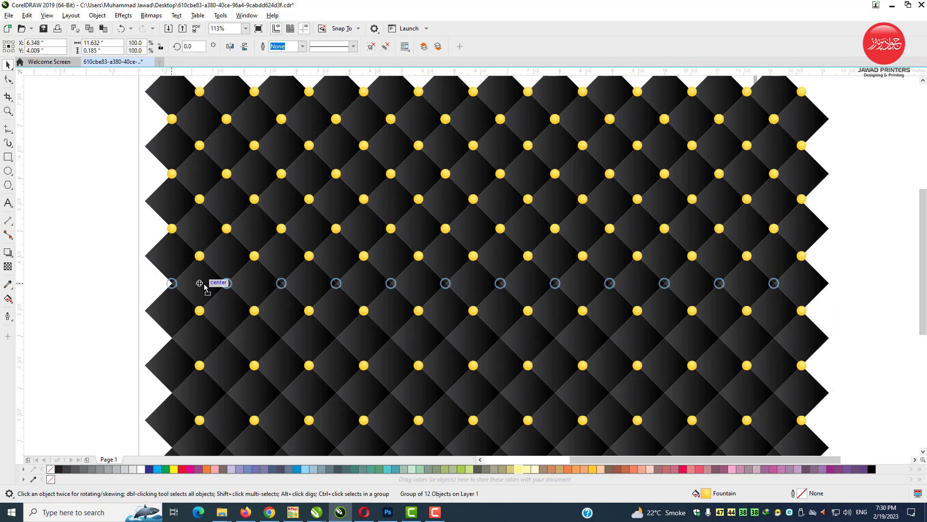
Step: Place further copies of the offset stud row on the fifth through ninth offset rows of diamond junctions
drag(174, 121, 197, 418)
right_click(209, 337)
right_click(217, 392)
right_click(197, 418)
scroll(234, 305, down, 2)
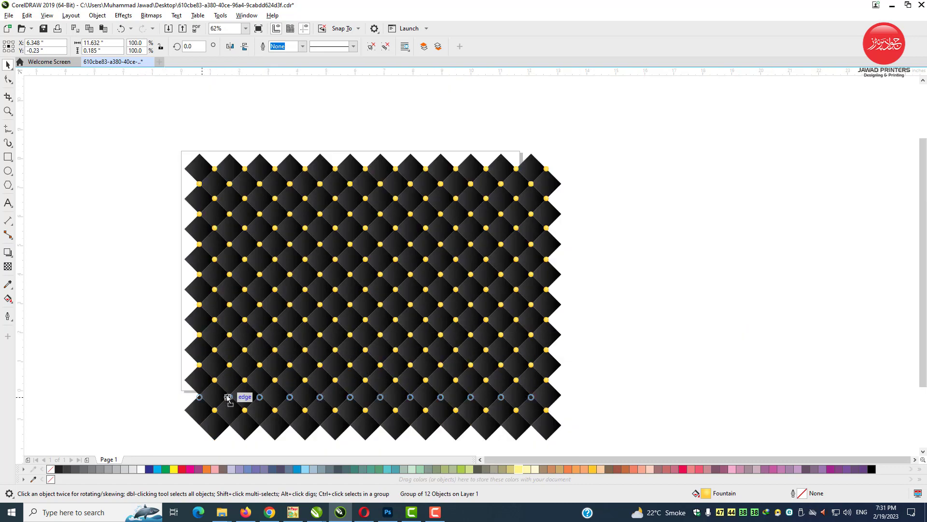
click(160, 243)
drag(199, 184, 232, 418)
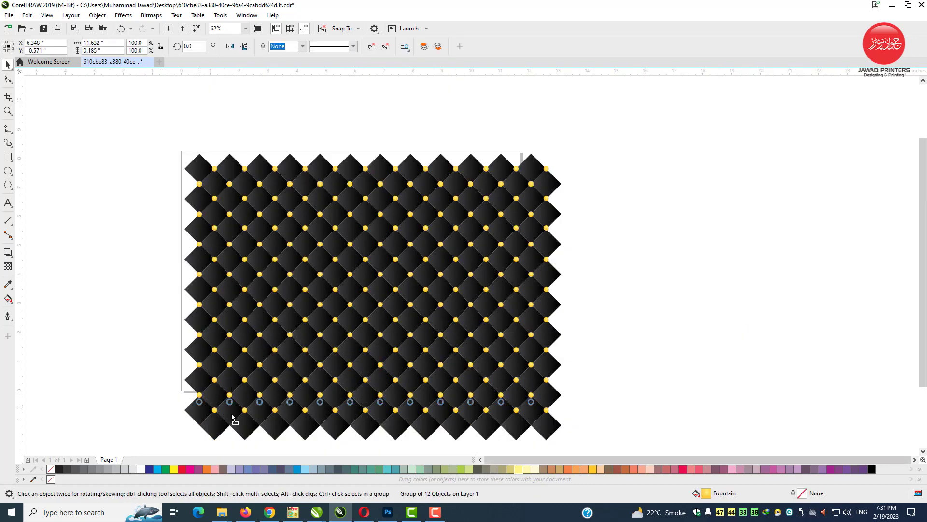
key(Escape)
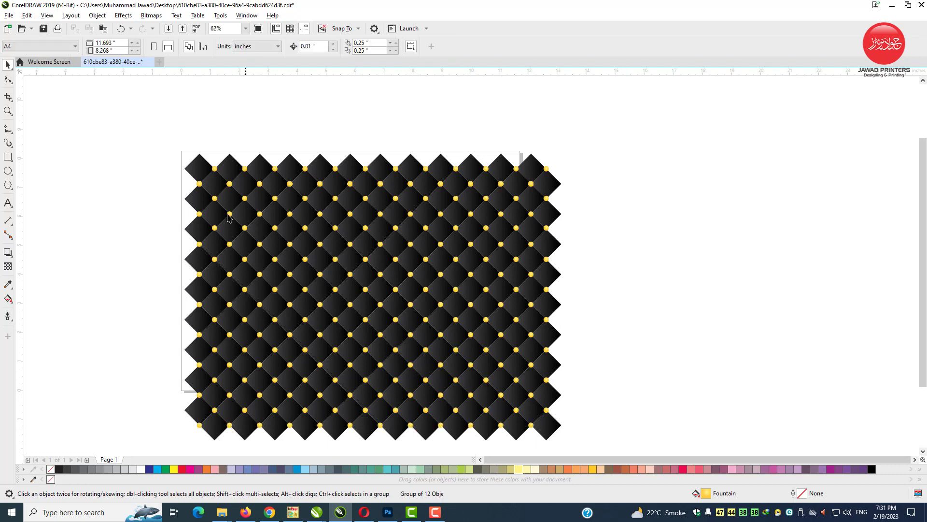
Step: Delete the surplus stud rows stacked on the first offset row of junctions, and undo the last deletion
key(F2)
drag(194, 167, 238, 212)
click(324, 219)
key(Delete)
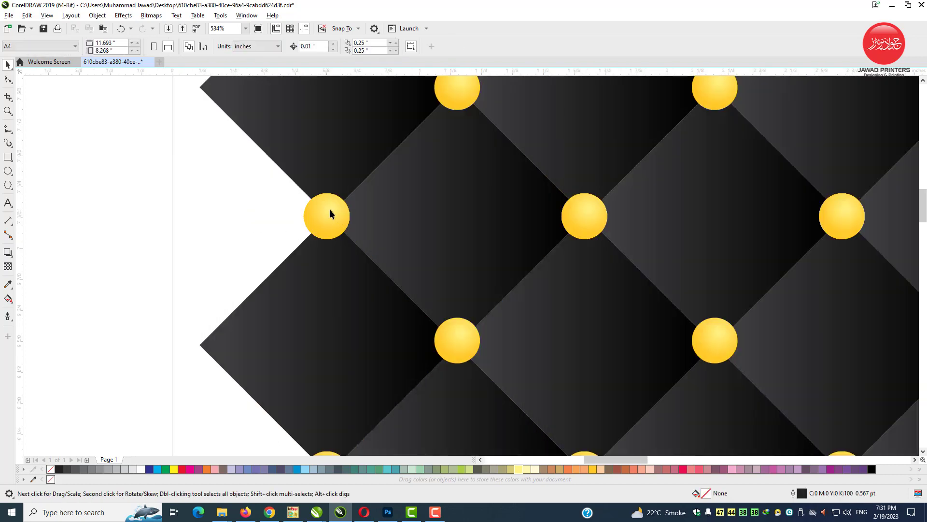
click(329, 213)
key(Delete)
click(334, 216)
key(Delete)
click(334, 219)
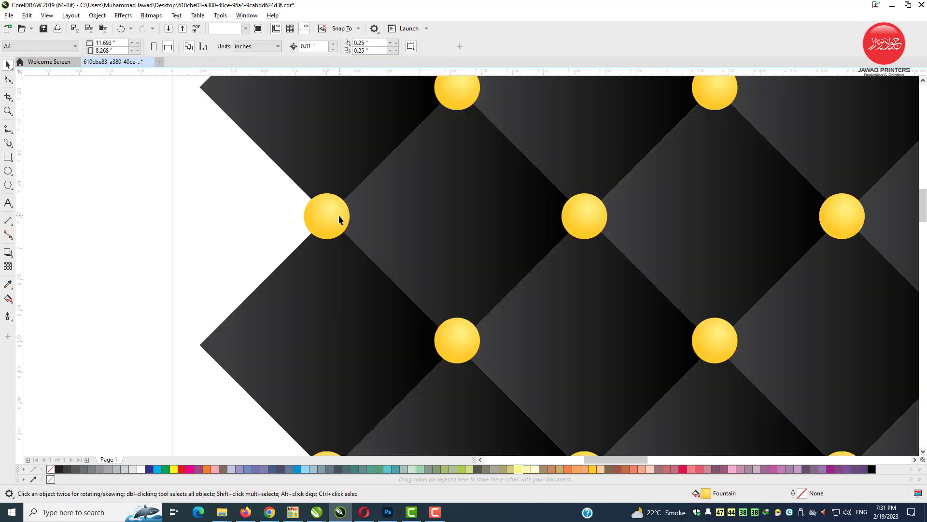
key(Delete)
click(237, 203)
click(190, 196)
key(ctrl+z)
Step: Draw a cropping rectangle about 10.989 by 7.867 inches over the pattern, starting at the centre of the top row's first stud
scroll(186, 196, down, 6)
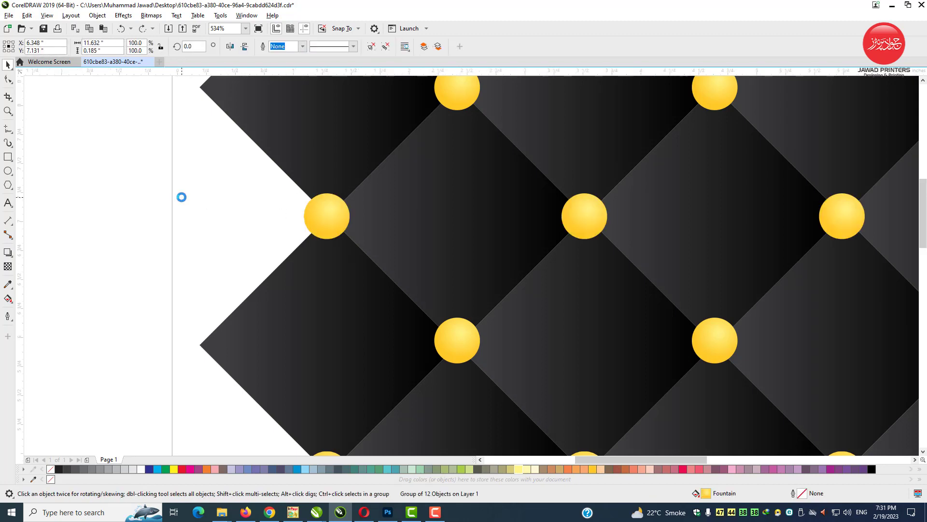
drag(576, 415, 619, 436)
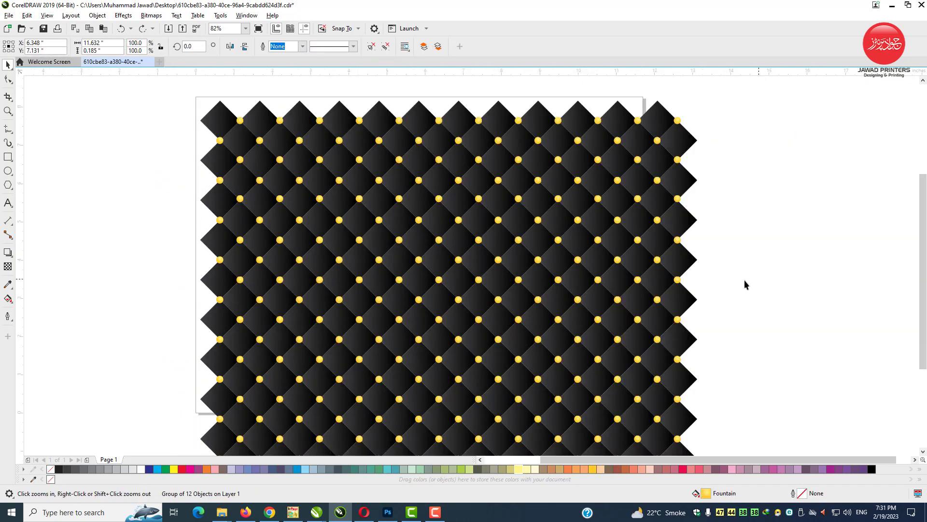
click(745, 282)
click(7, 156)
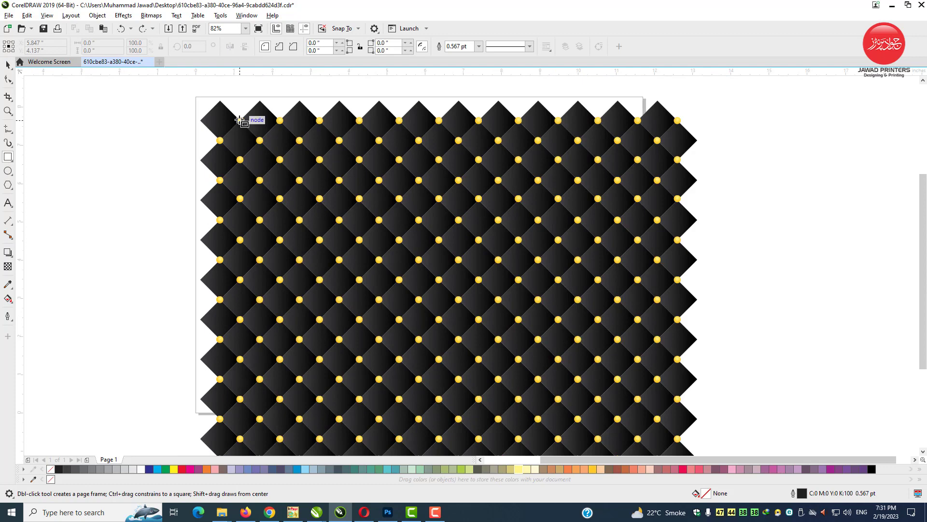
drag(240, 120, 661, 420)
key(space)
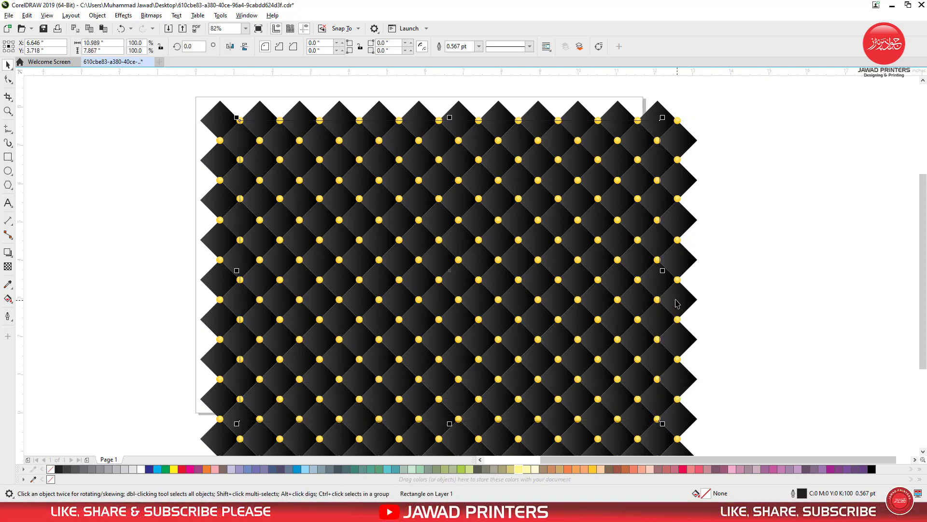
Step: Narrow the rectangle to about 10.923 inches so its right edge runs through the centres of the offset studs
drag(635, 246, 683, 293)
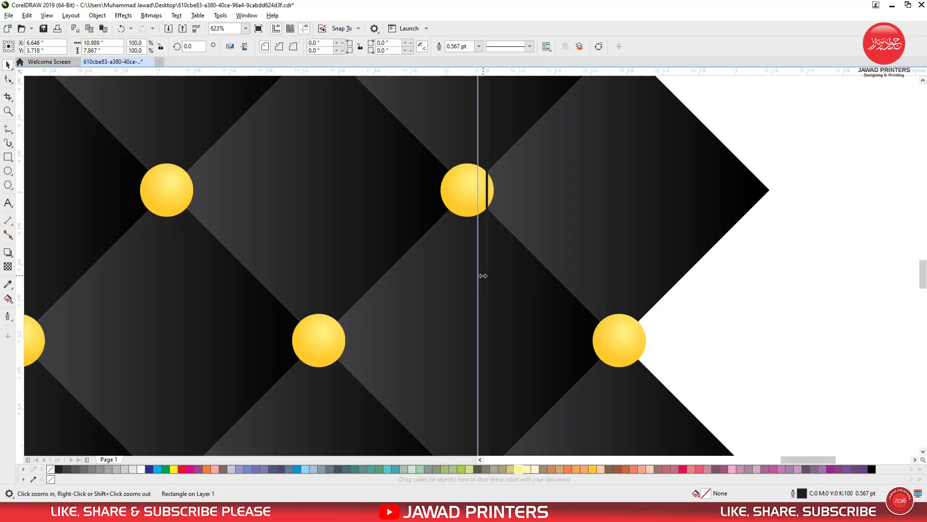
drag(483, 275, 473, 274)
scroll(472, 274, down, 6)
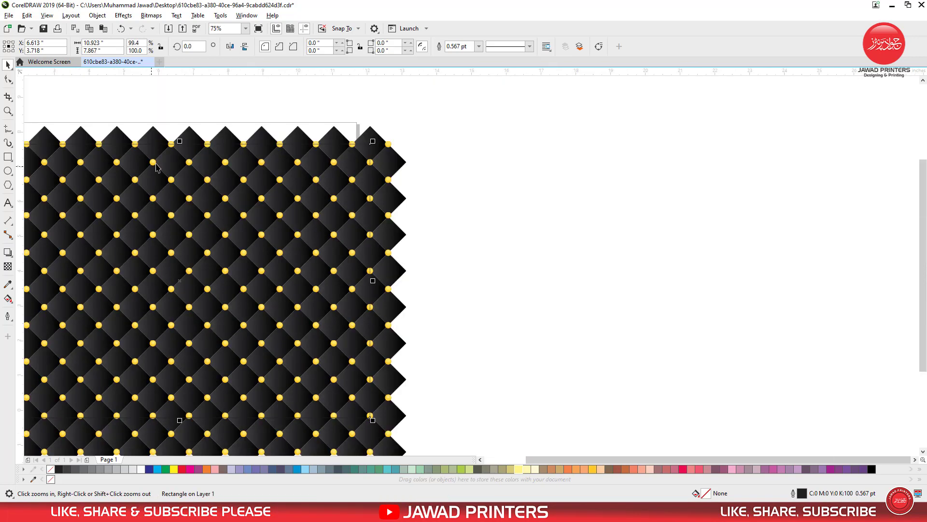
drag(192, 145, 212, 172)
scroll(209, 178, down, 3)
key(F2)
drag(137, 245, 3, 418)
scroll(435, 255, up, 3)
scroll(496, 209, down, 7)
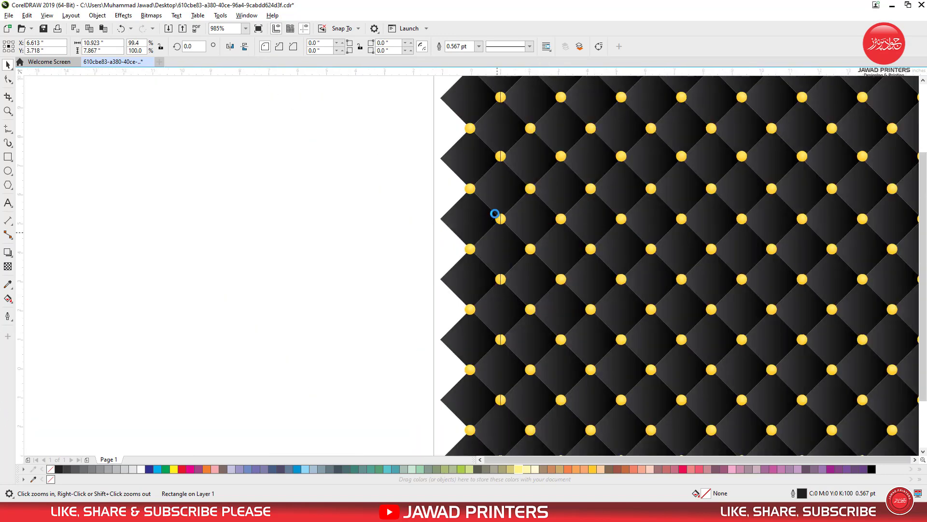
key(ctrl+a)
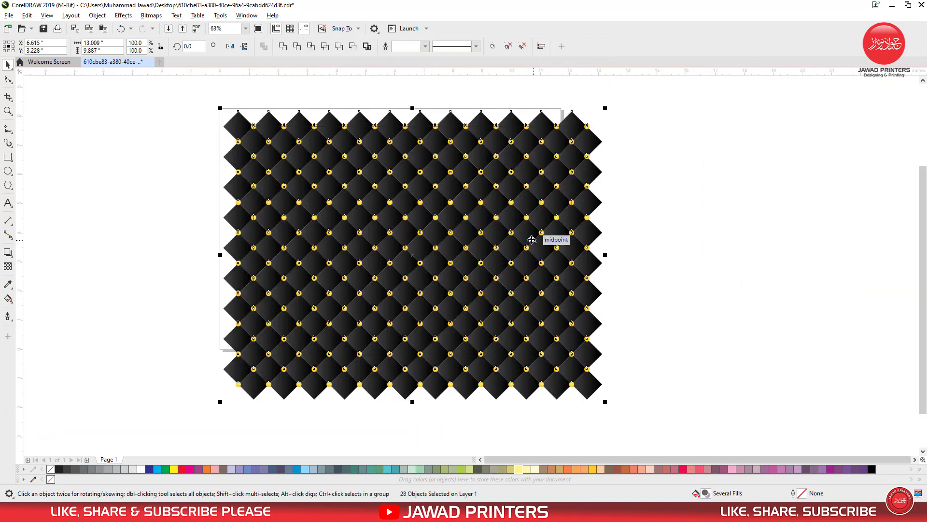
key(ctrl+g)
drag(535, 236, 587, 171)
click(586, 233)
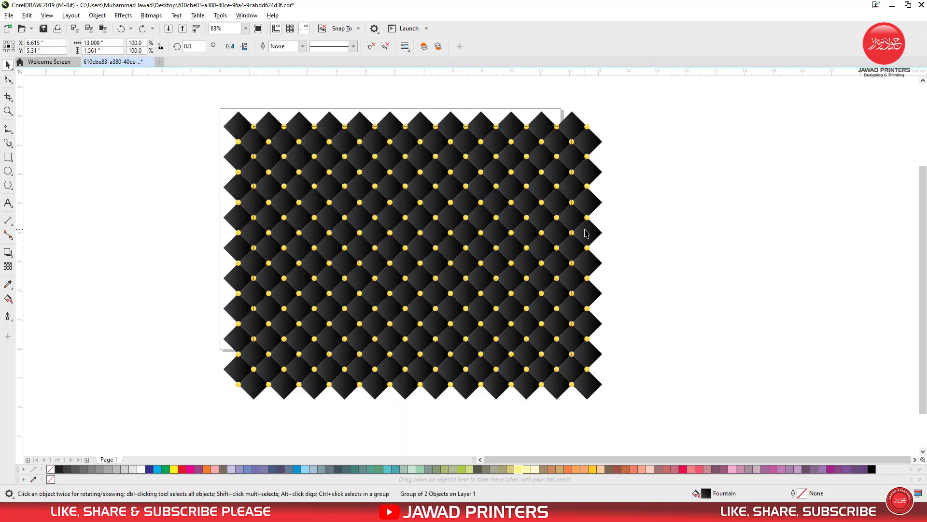
drag(587, 234, 289, 293)
key(ctrl+z)
click(184, 228)
Step: Move the rectangle onto the empty area beside the pattern and group all the diamonds and studs
key(F2)
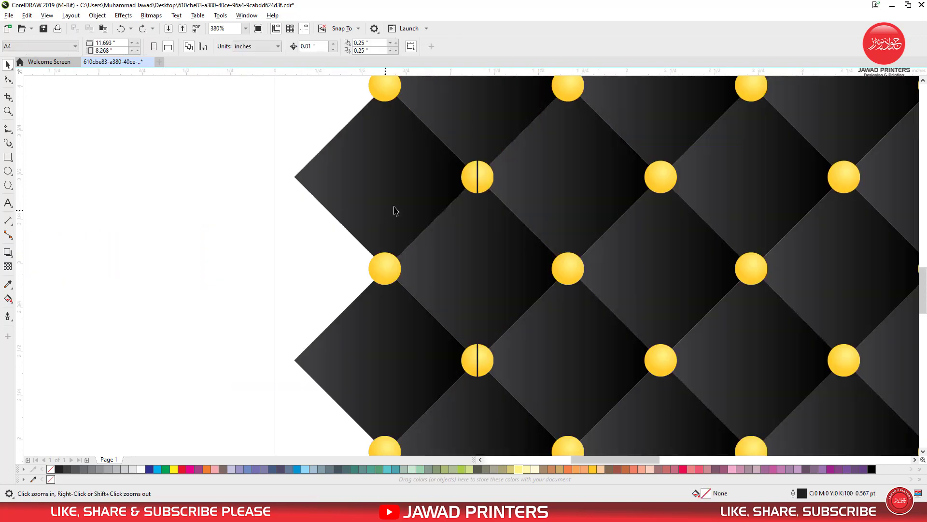
click(475, 178)
scroll(480, 181, down, 6)
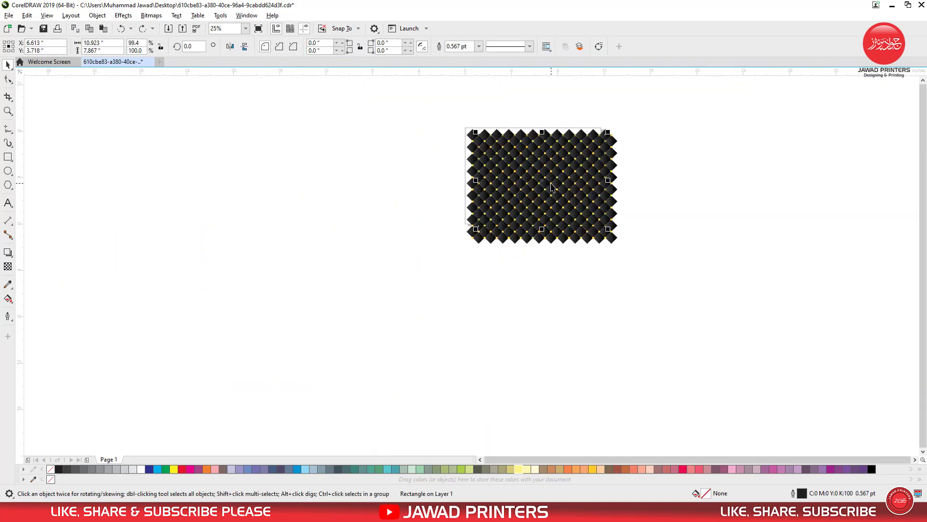
drag(665, 266, 665, 266)
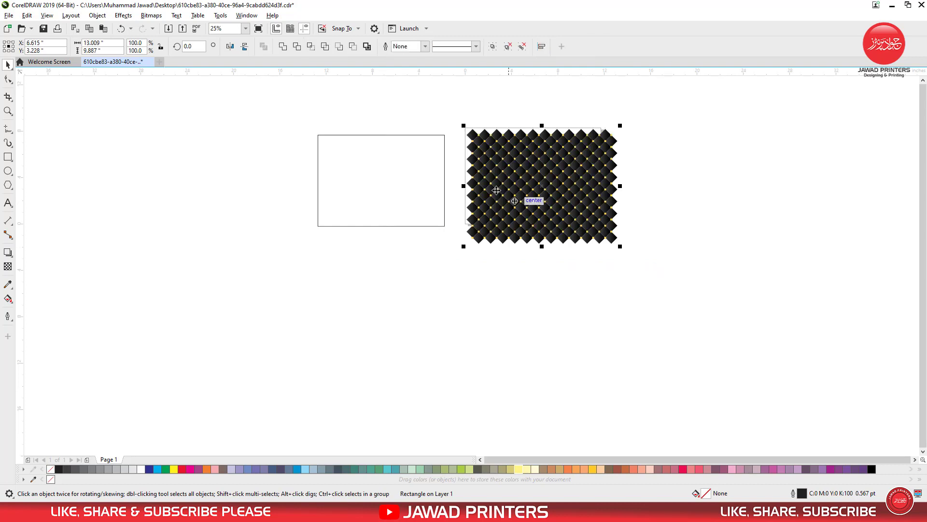
key(ctrl+g)
Step: Move the rectangle back over the grouped pattern and PowerClip the pattern inside it
key(F2)
drag(419, 128, 611, 276)
drag(260, 219, 630, 231)
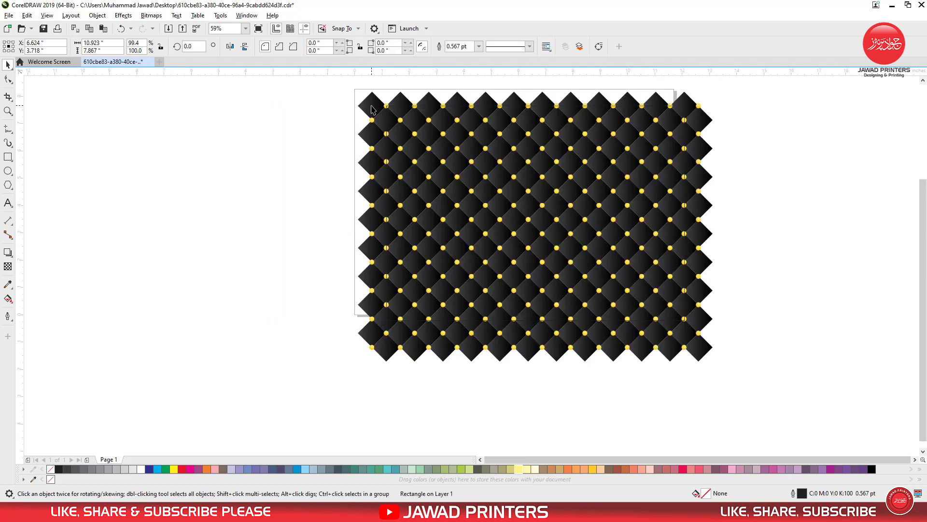
right_click(372, 107)
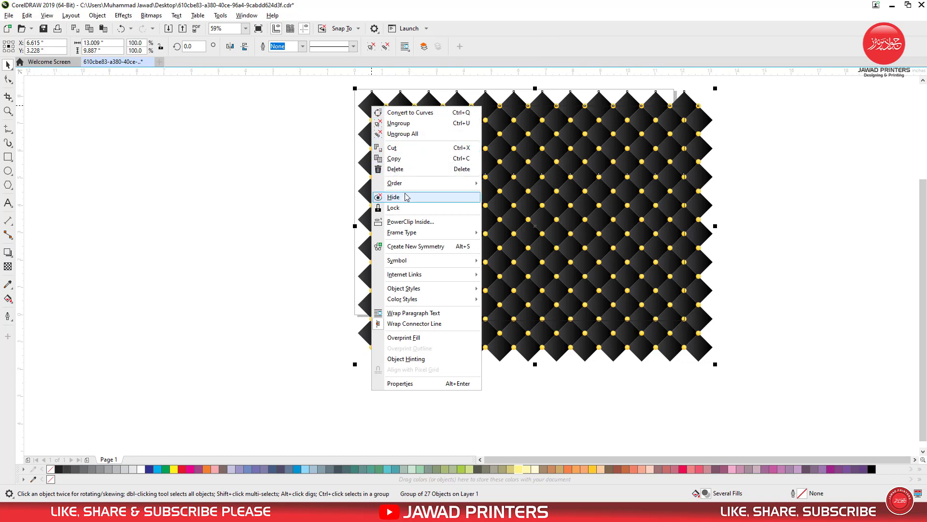
click(406, 221)
click(414, 212)
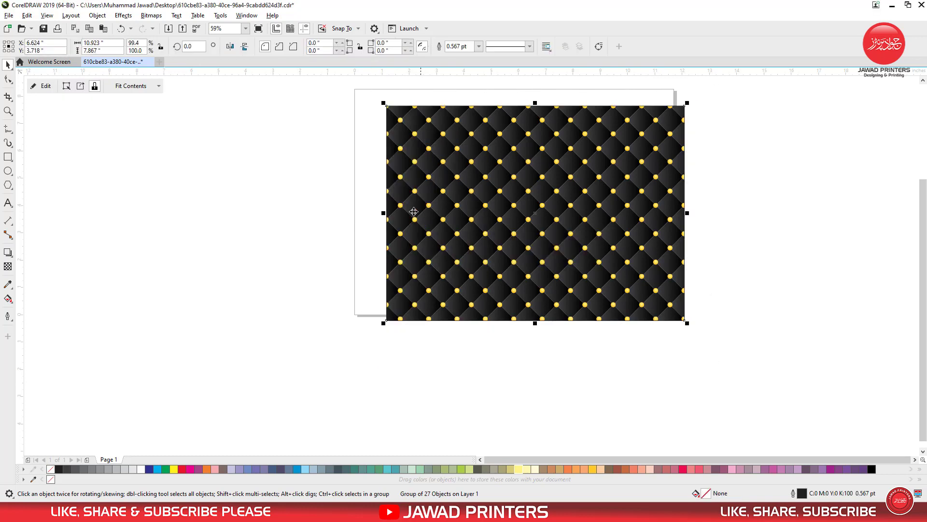
Step: Center the clipped pattern rectangle on the page
key(Escape)
click(504, 213)
key(p)
click(684, 186)
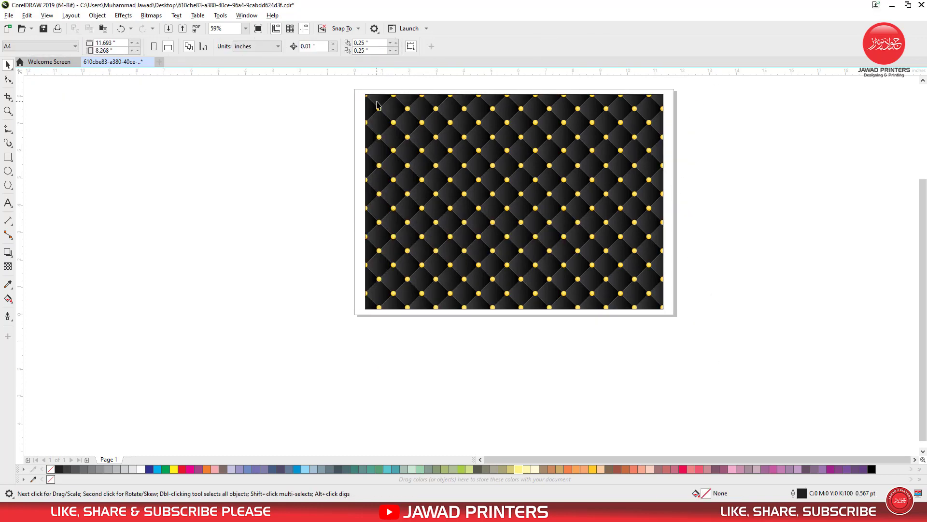
drag(661, 309, 665, 307)
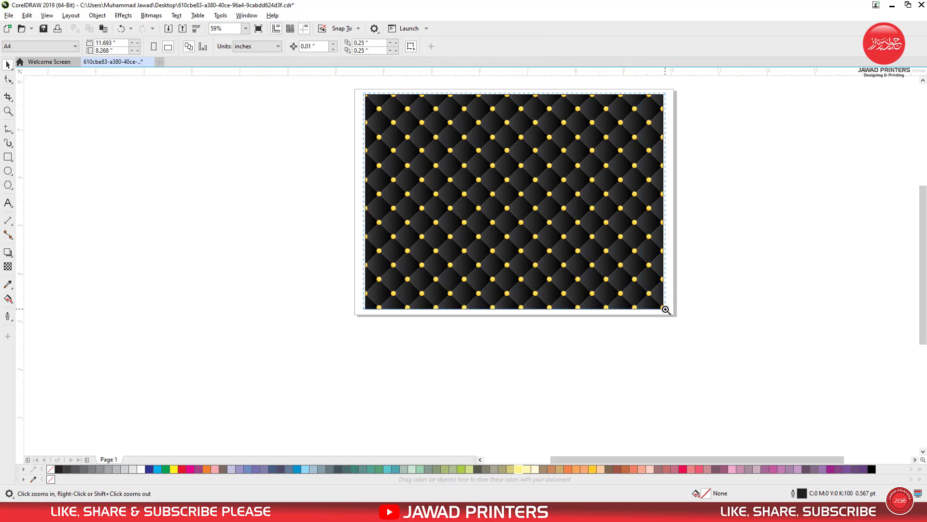